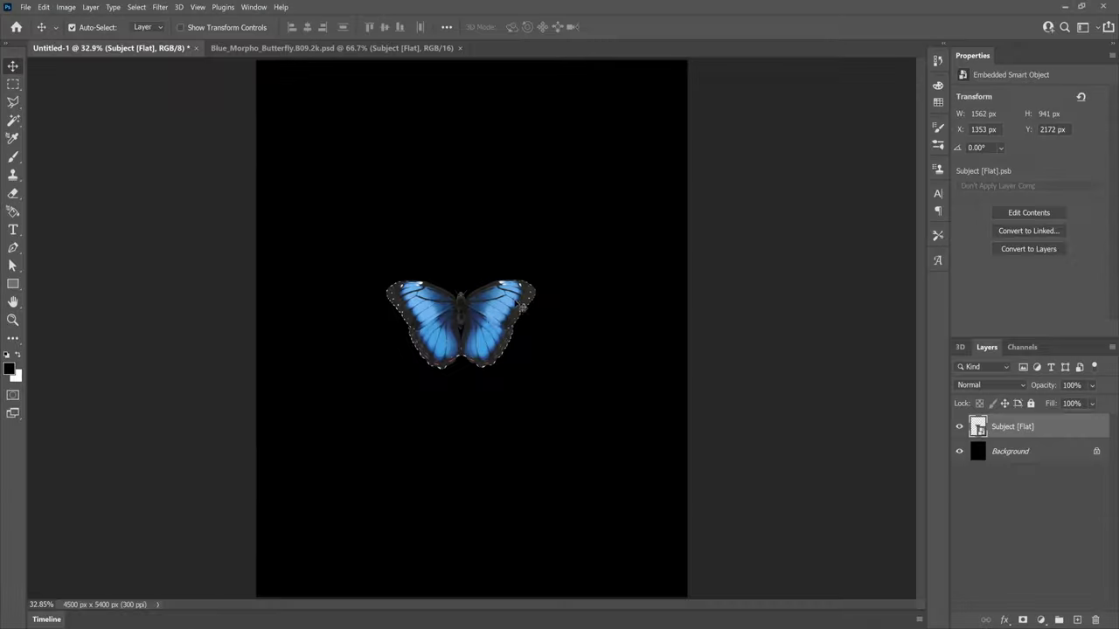
Step: Scale up the blue morpho butterfly and centre it on the 4500 × 5400 px black canvas
left_click_drag(523, 308, 534, 307)
key("ctrl+t")
left_click_drag(394, 280, 255, 188)
left_click_drag(410, 251, 487, 320)
key("Return")
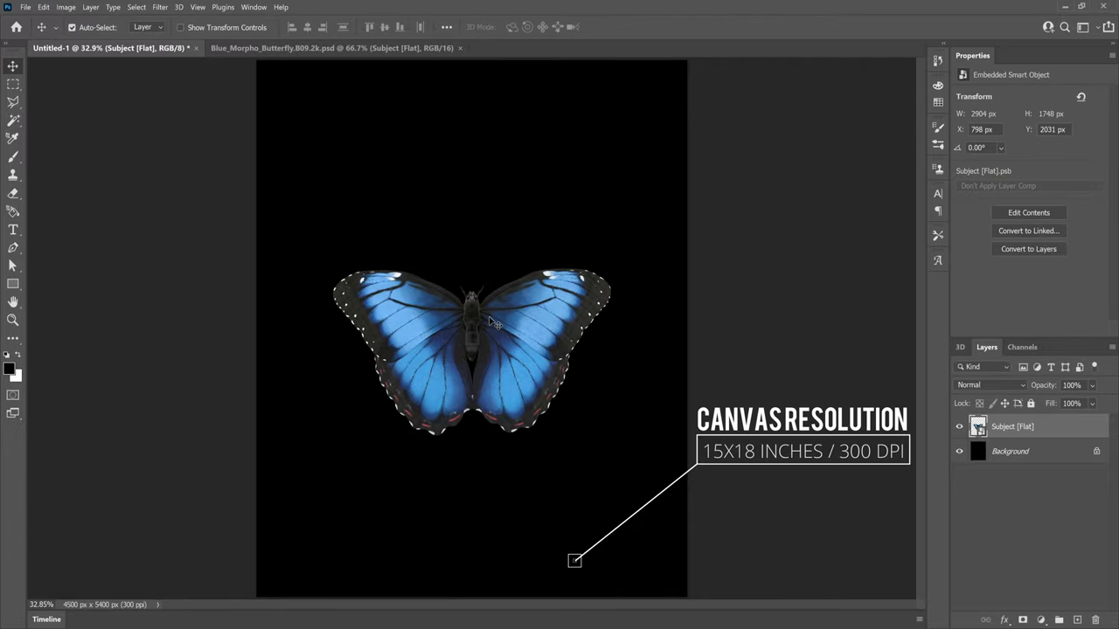
Step: Rasterize the butterfly layer and delete its right half, then deselect
right_click(982, 427)
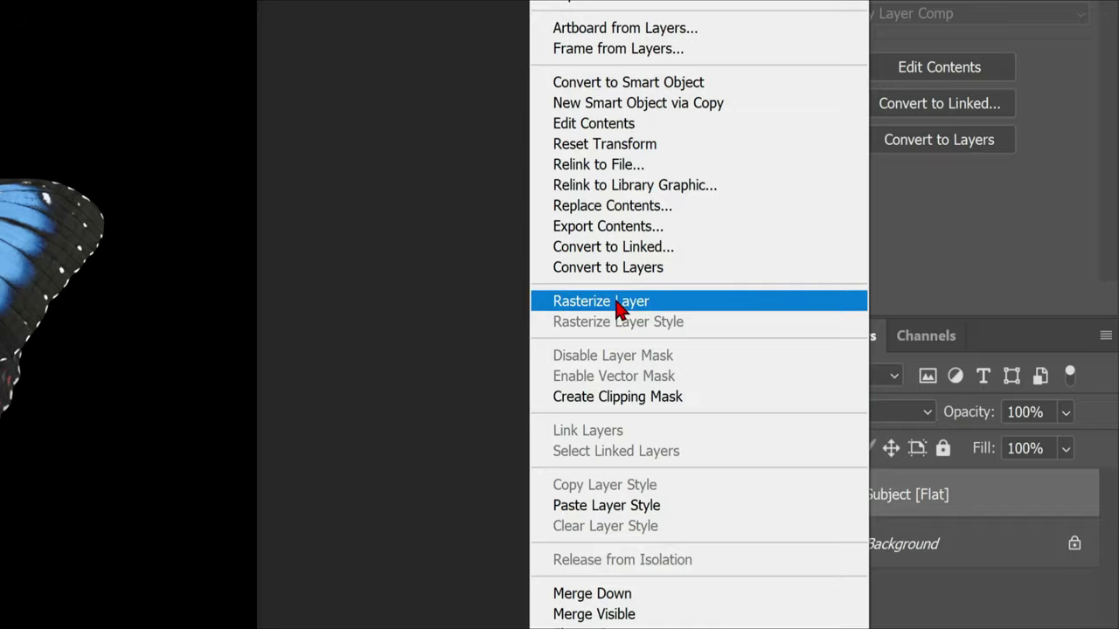
left_click(616, 308)
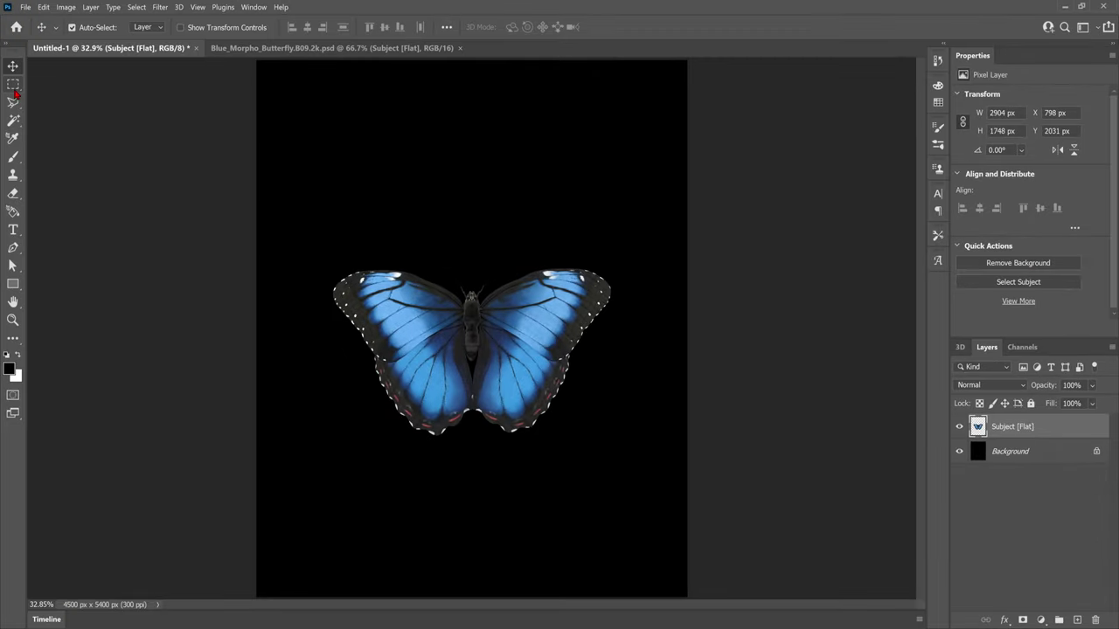
left_click(13, 85)
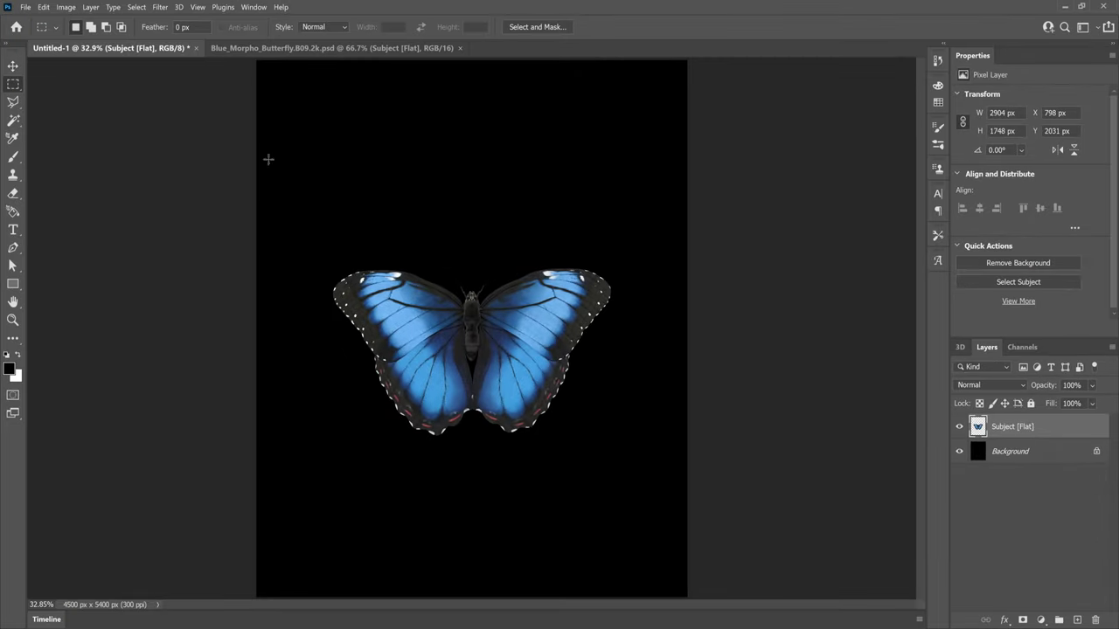
left_click_drag(472, 233, 665, 469)
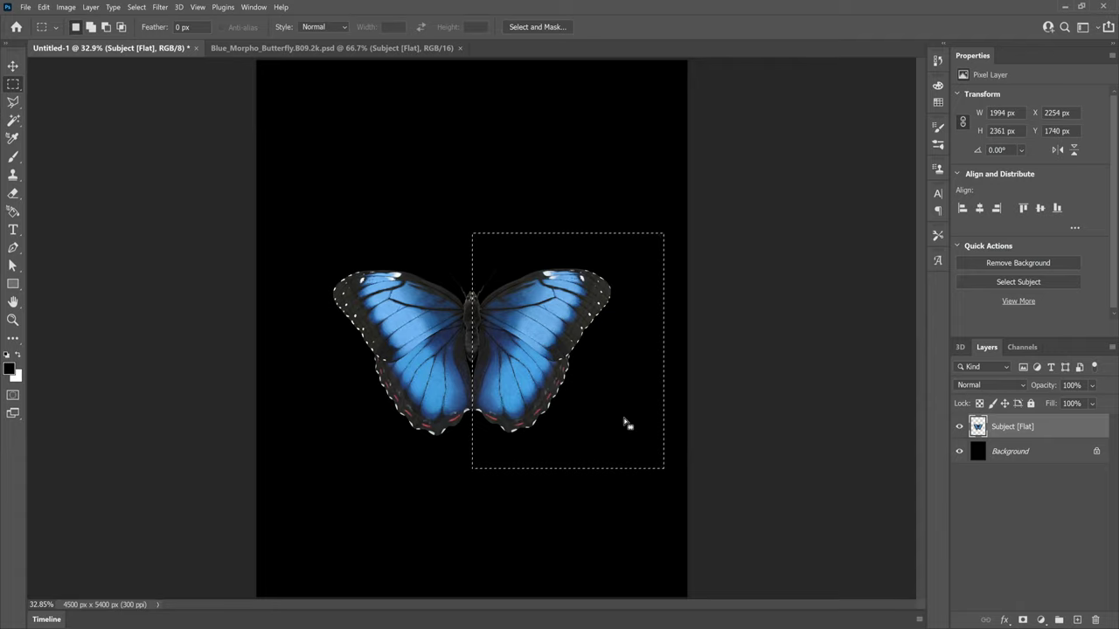
left_click_drag(627, 424, 623, 422)
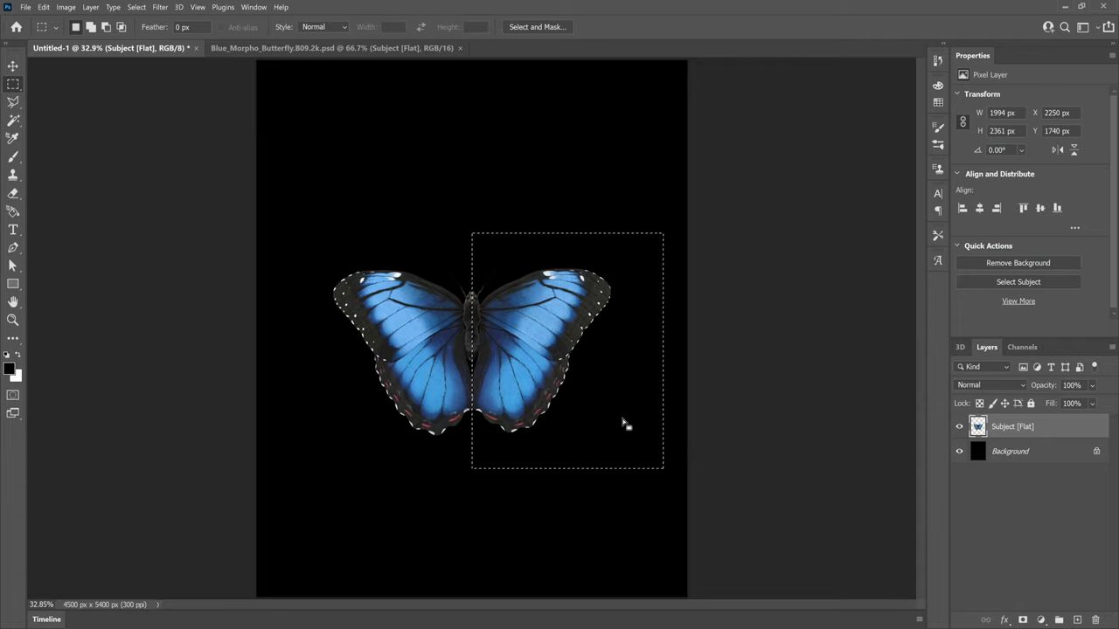
key("Delete")
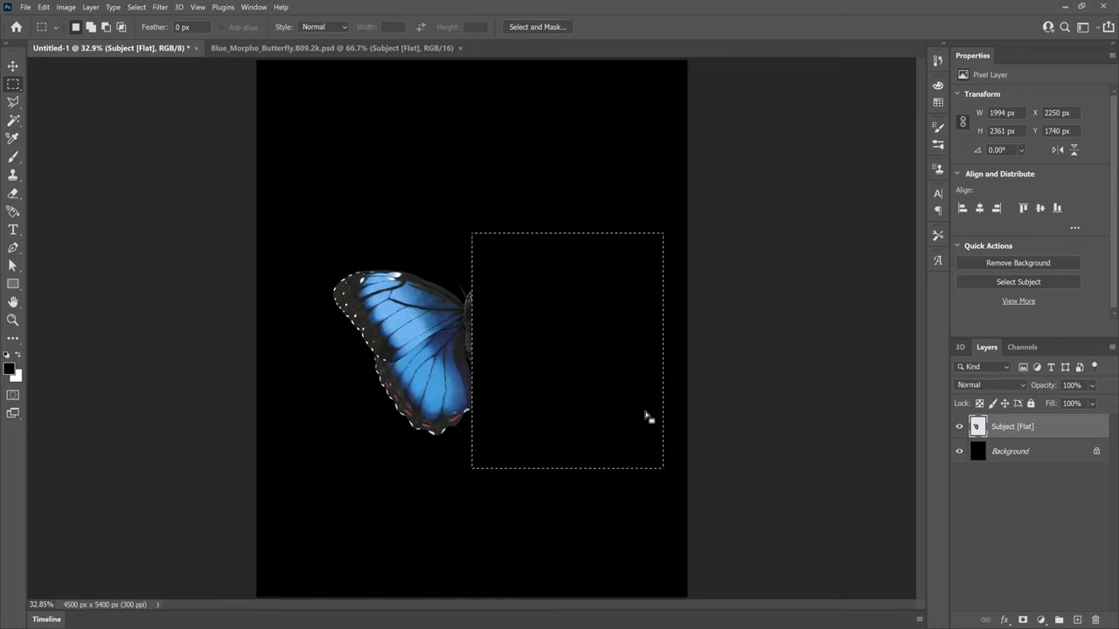
left_click(136, 7)
left_click(150, 32)
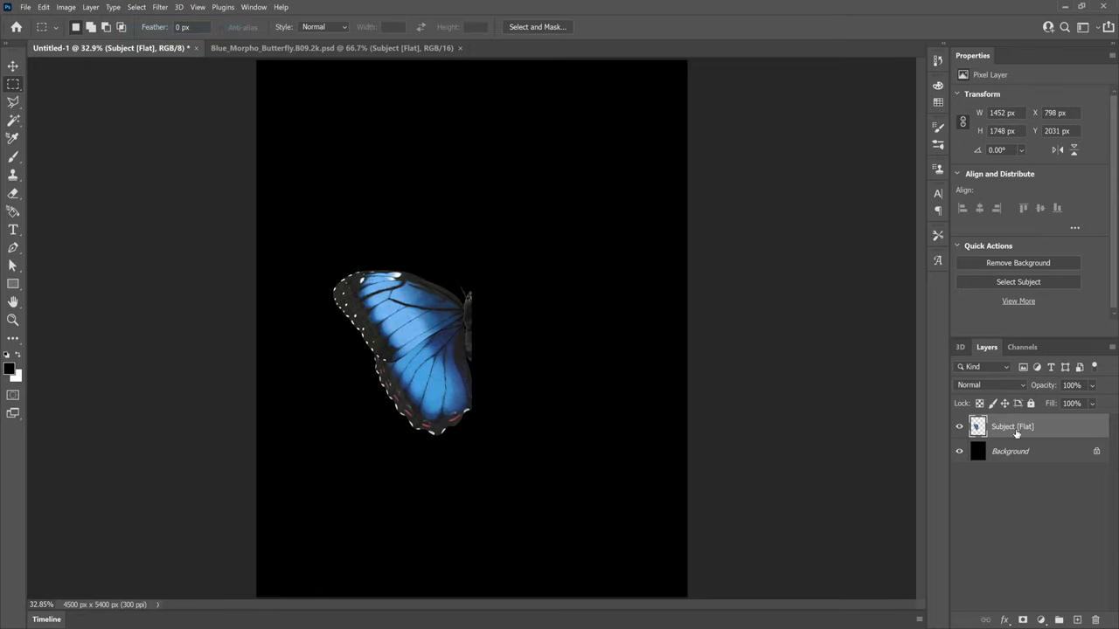
Step: Duplicate the half-butterfly, flip it horizontally and move it right to form the right wing
left_click_drag(1017, 433, 1080, 623)
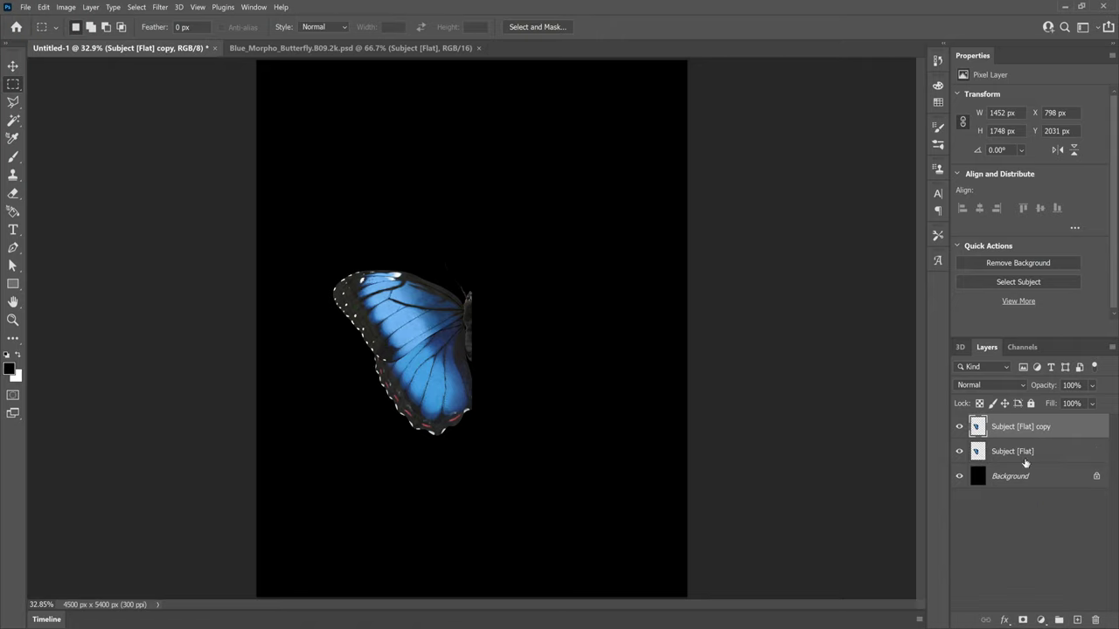
key("ctrl+t")
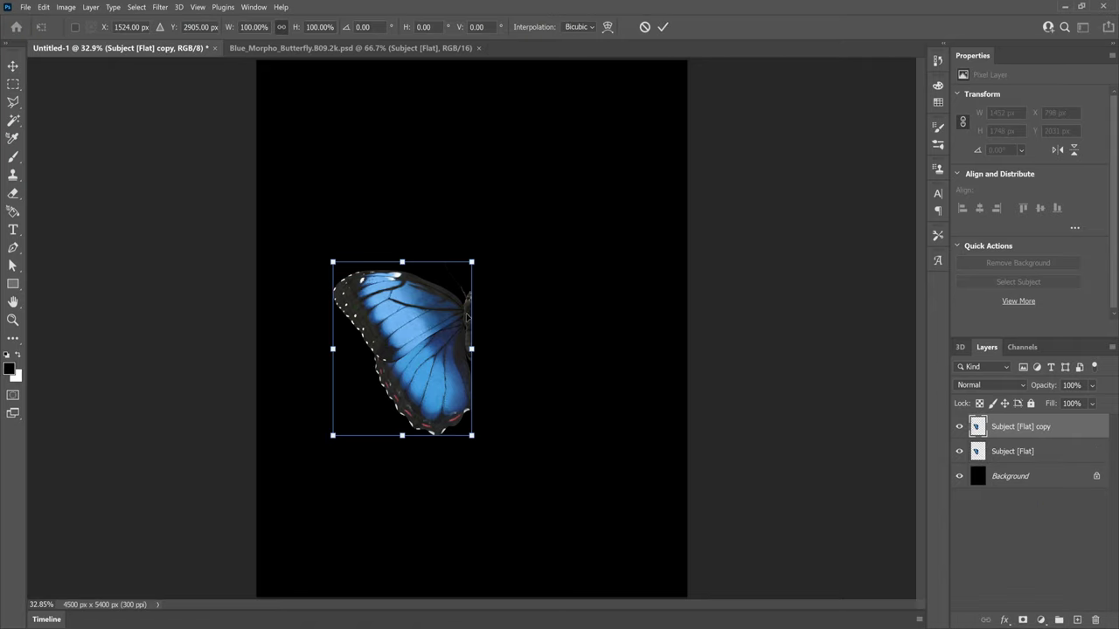
right_click(439, 326)
left_click(488, 565)
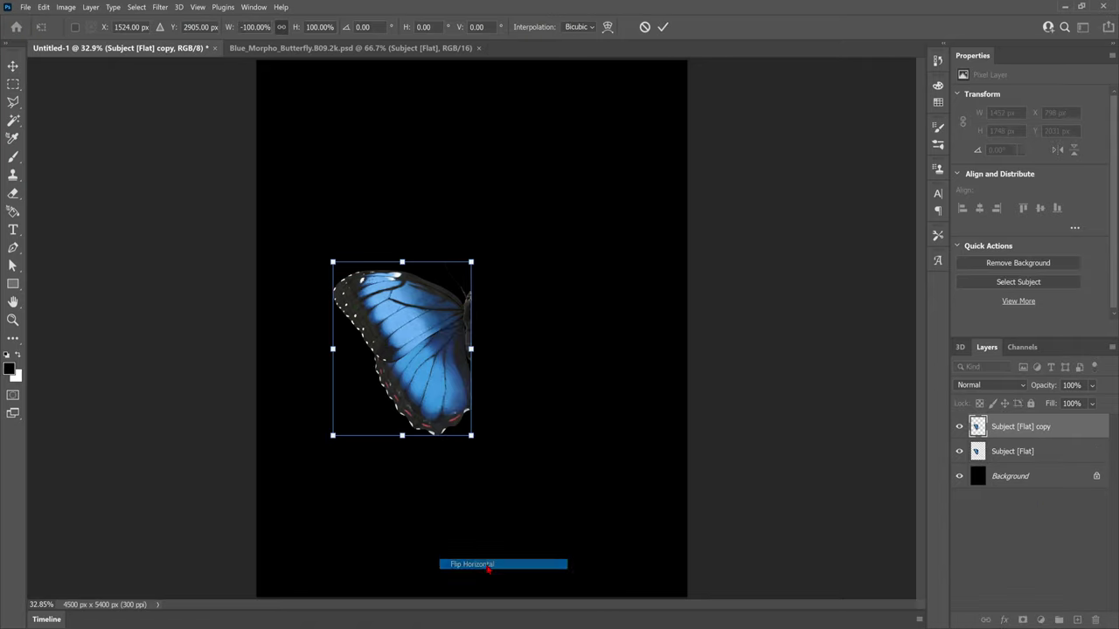
left_click_drag(421, 337, 562, 333)
key("Return")
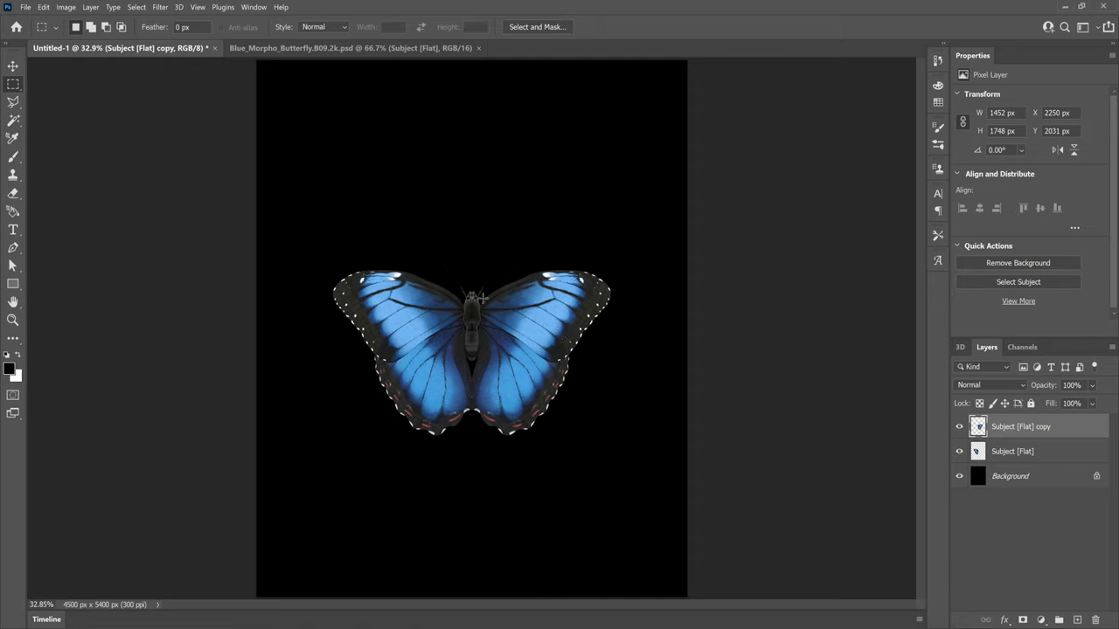
left_click(17, 66)
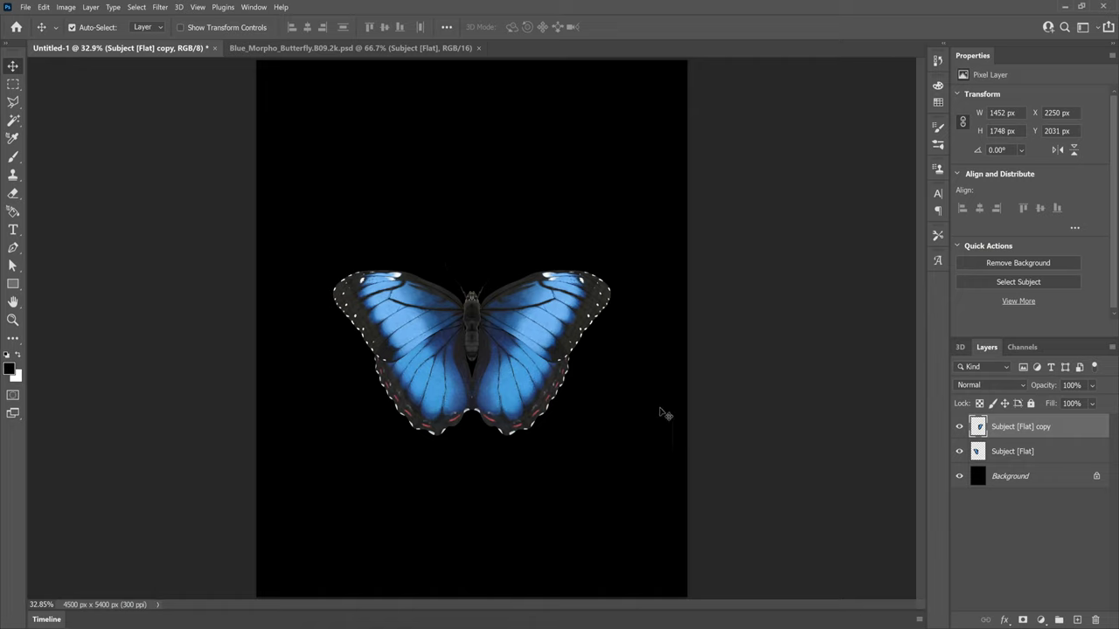
Step: Convert both wing layers into a smart object named BUTTERFLY, with a hidden BUTTERFLY copy below
left_click(1029, 454, "shift")
right_click(1026, 453)
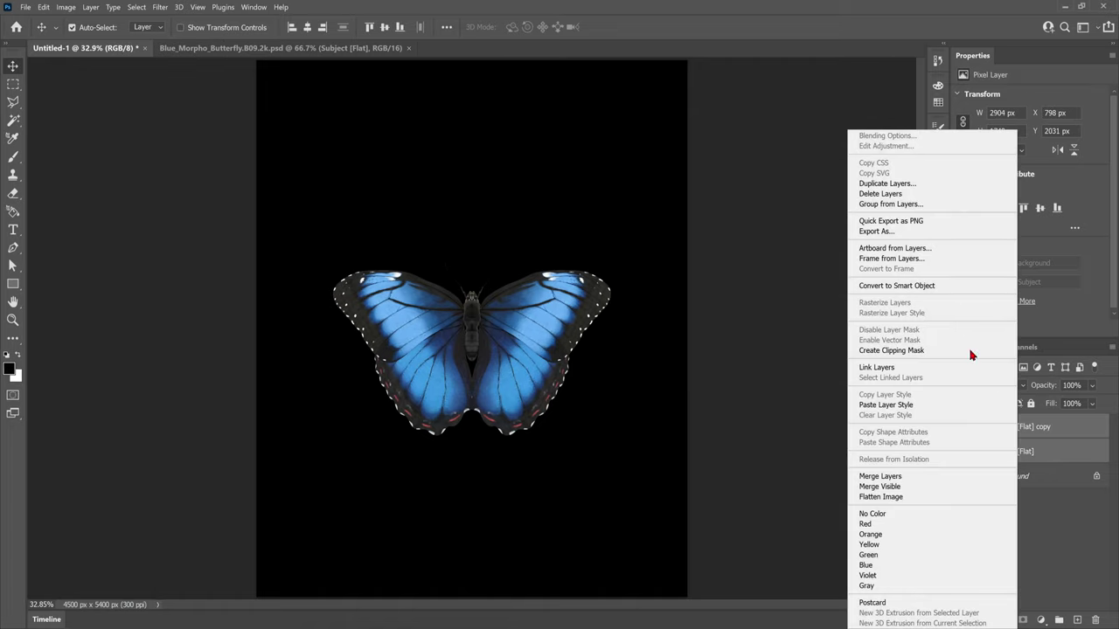
left_click(890, 288)
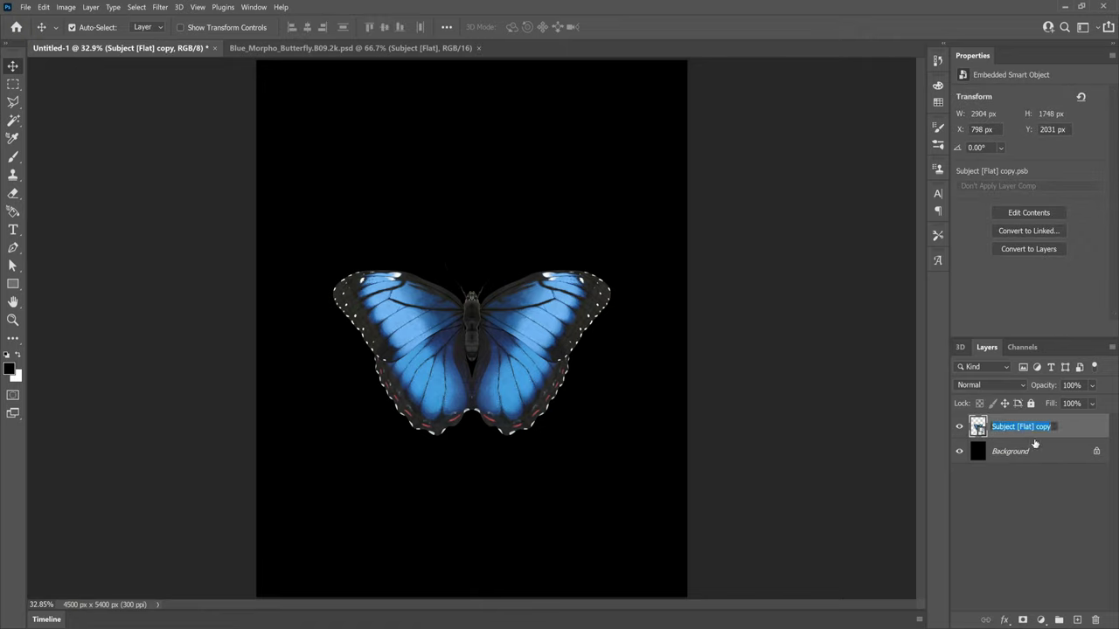
type("BuTTERFLY")
left_click(1054, 435)
left_click_drag(1040, 430, 1038, 465)
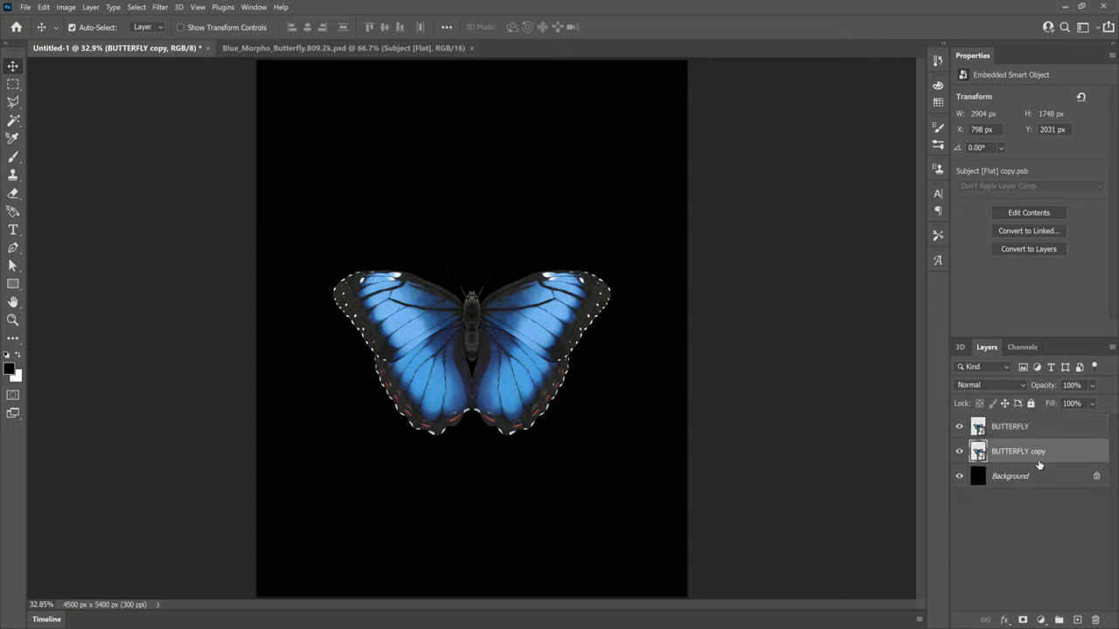
left_click(960, 453)
left_click(525, 404)
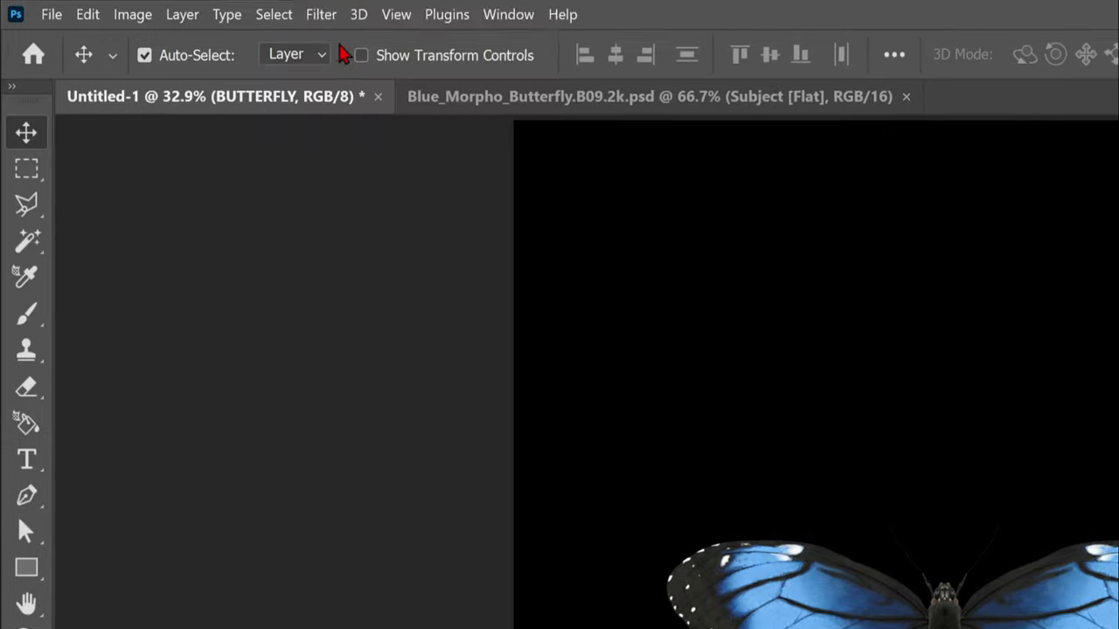
Step: Replace Grain with a Stamp filter in the Filter Gallery, Light/Dark Balance 1 and Smoothness 1
left_click(320, 15)
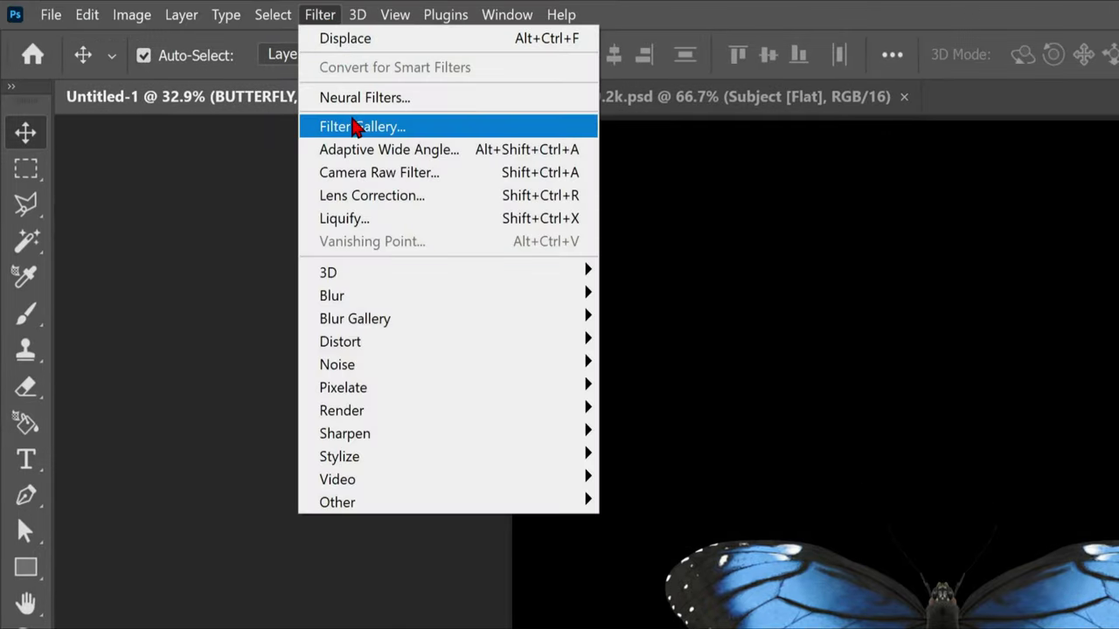
left_click(358, 127)
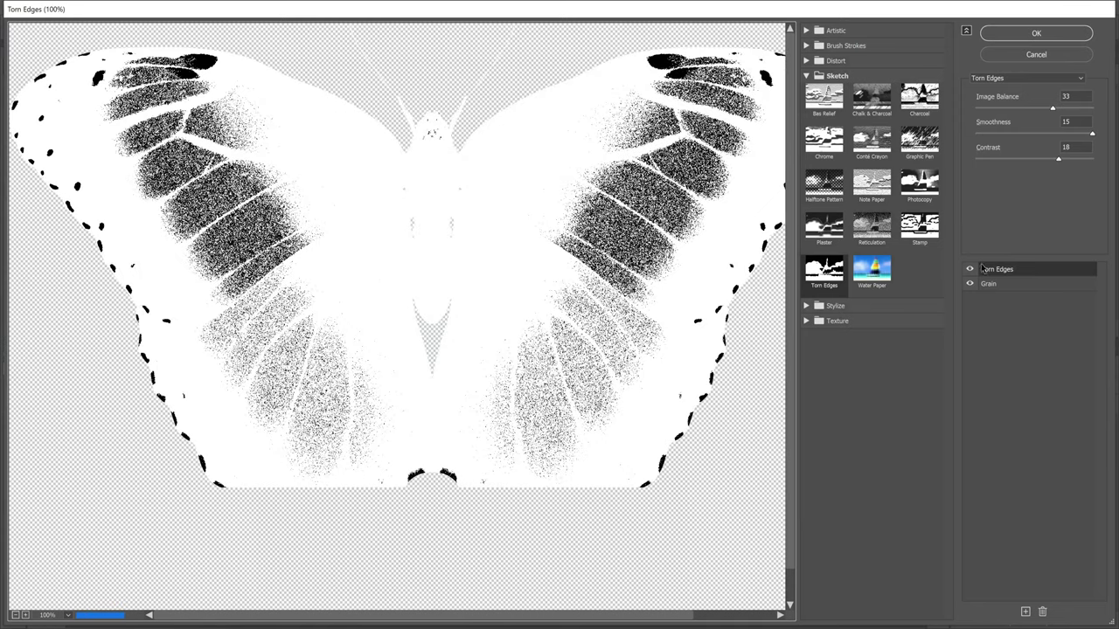
left_click(988, 284)
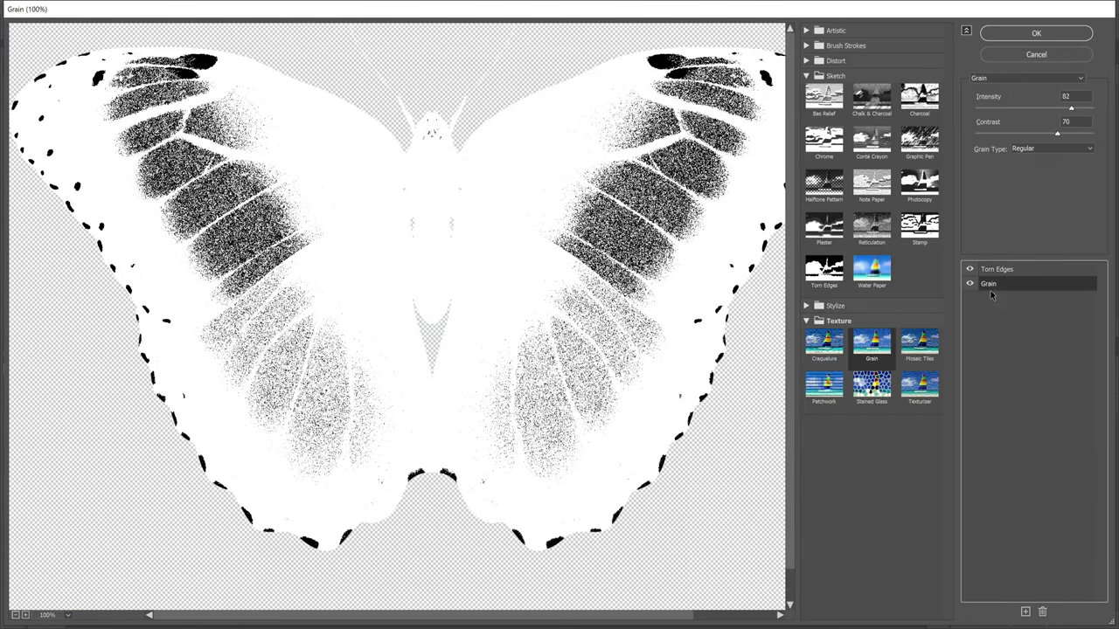
left_click(1042, 611)
left_click(920, 228)
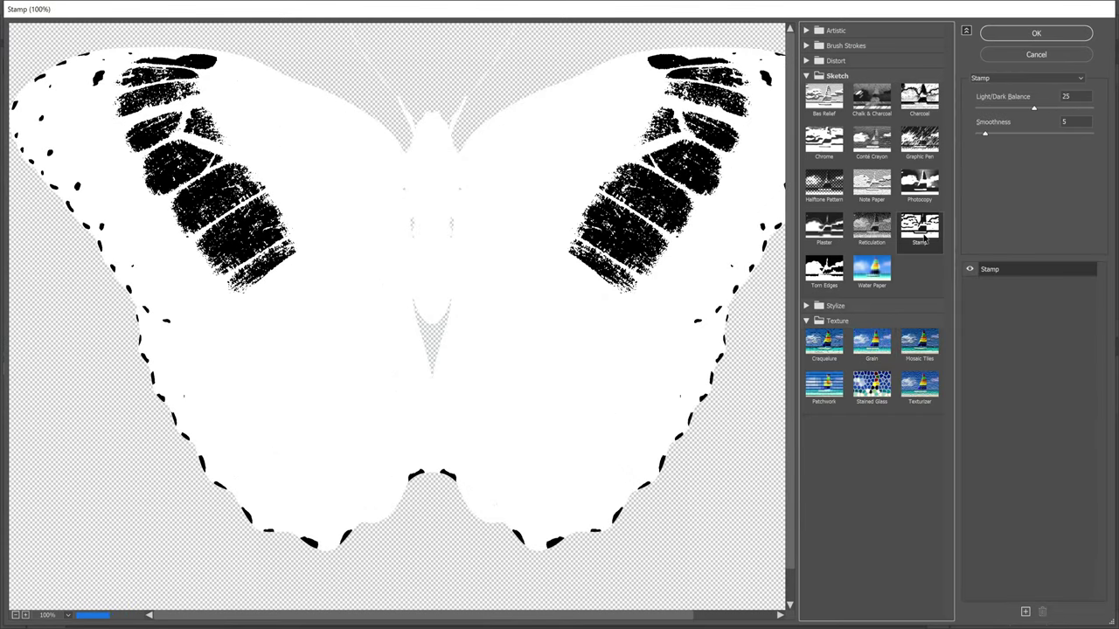
left_click(14, 616)
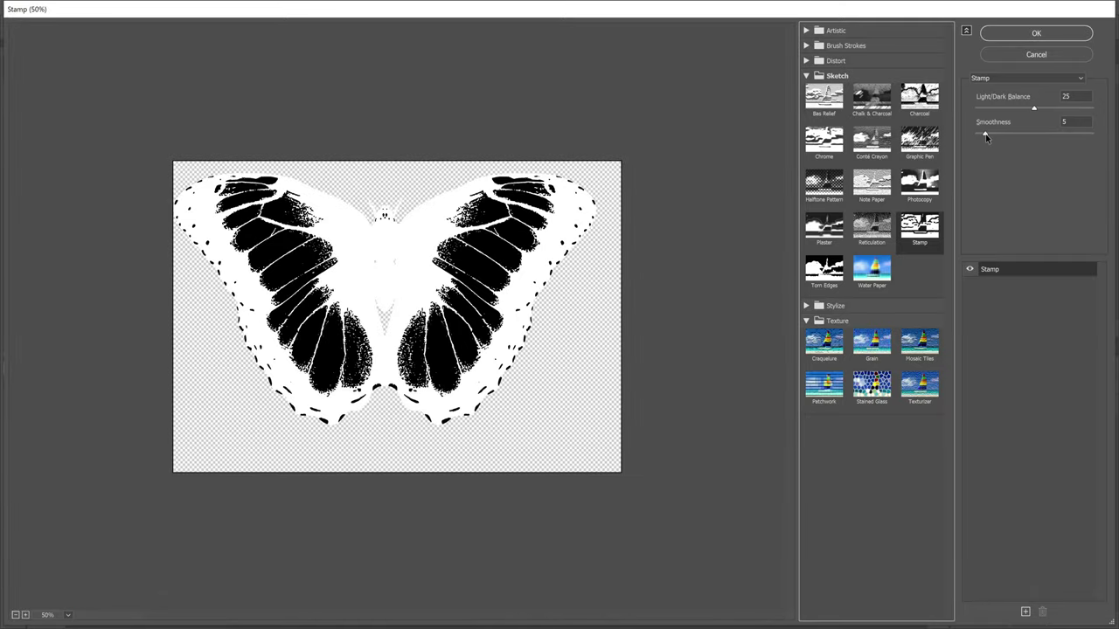
left_click_drag(986, 135, 975, 134)
left_click_drag(1034, 108, 978, 111)
left_click(14, 617)
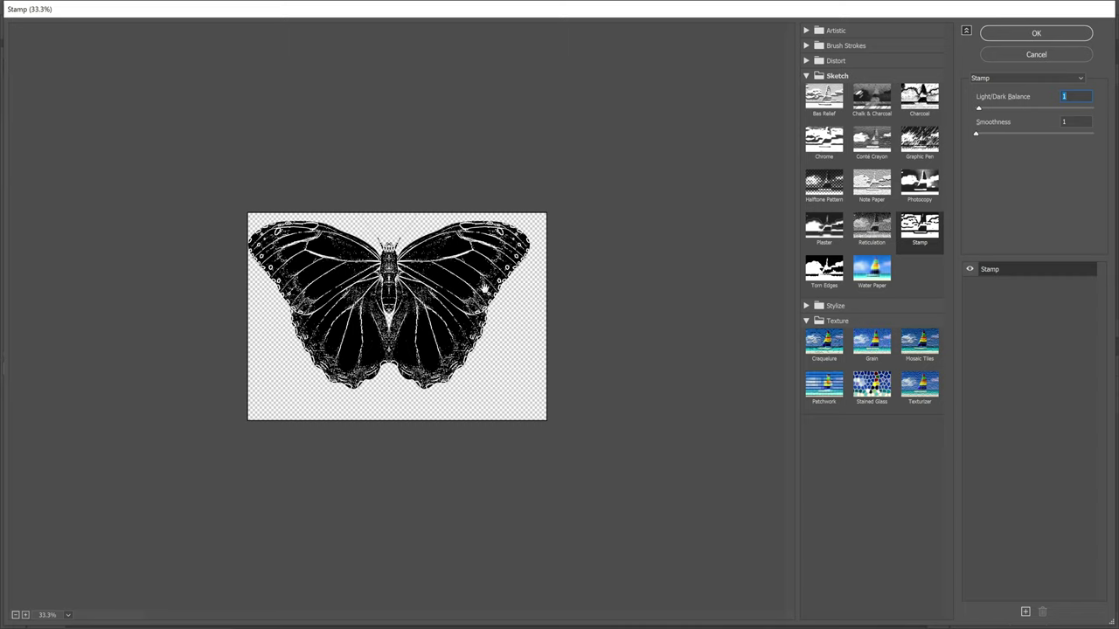
left_click(1035, 37)
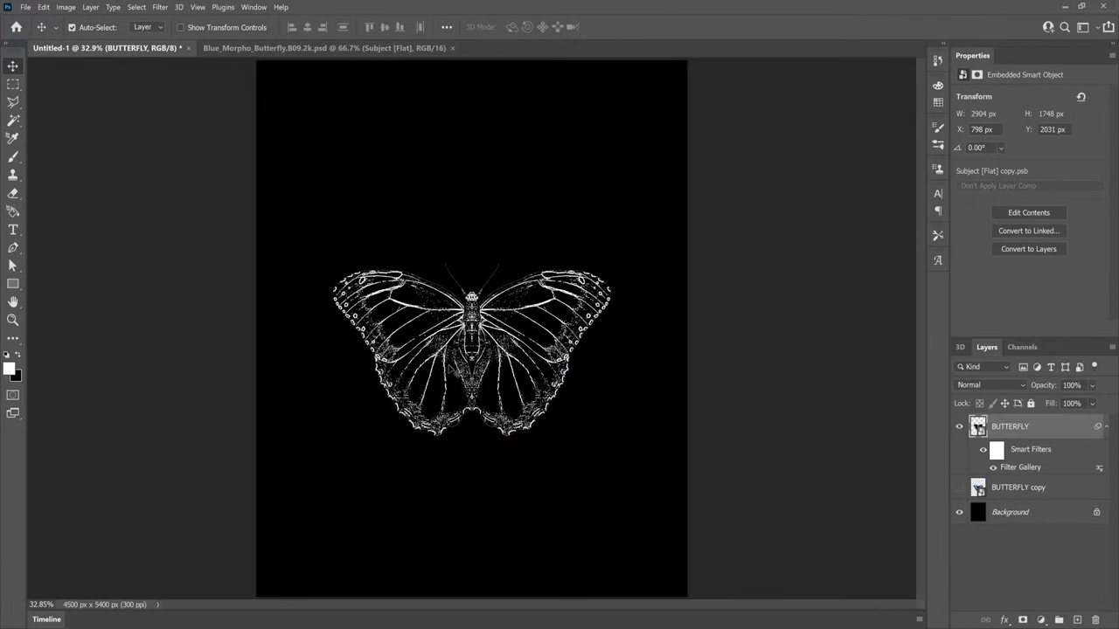
left_click(979, 488)
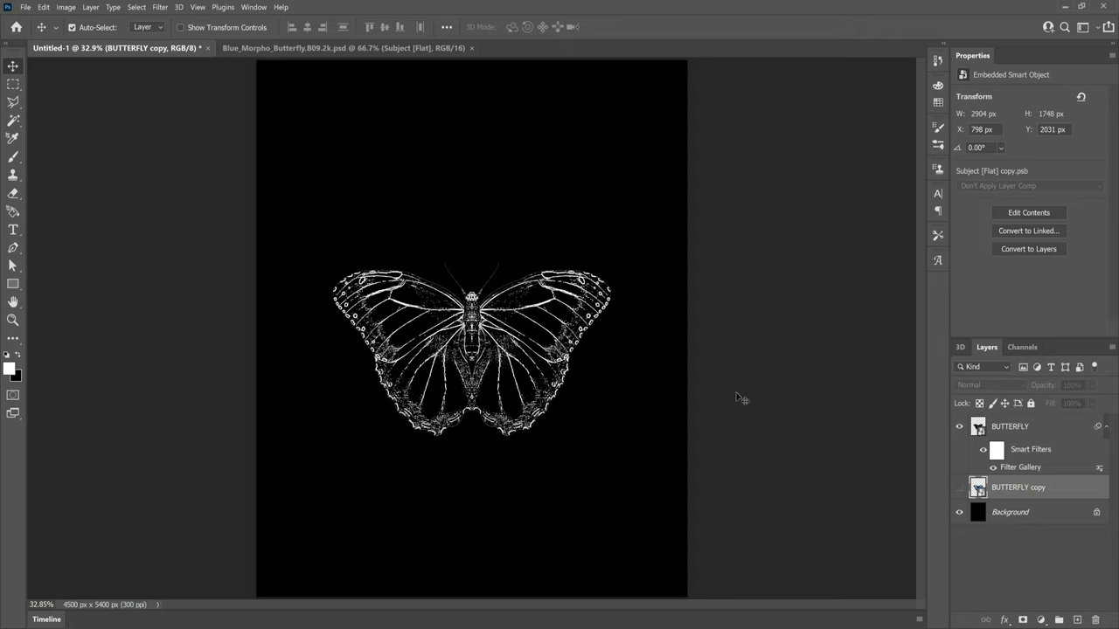
Step: Hide the line-art BUTTERFLY, show BUTTERFLY copy and invert its colours
left_click(959, 427)
left_click(959, 488)
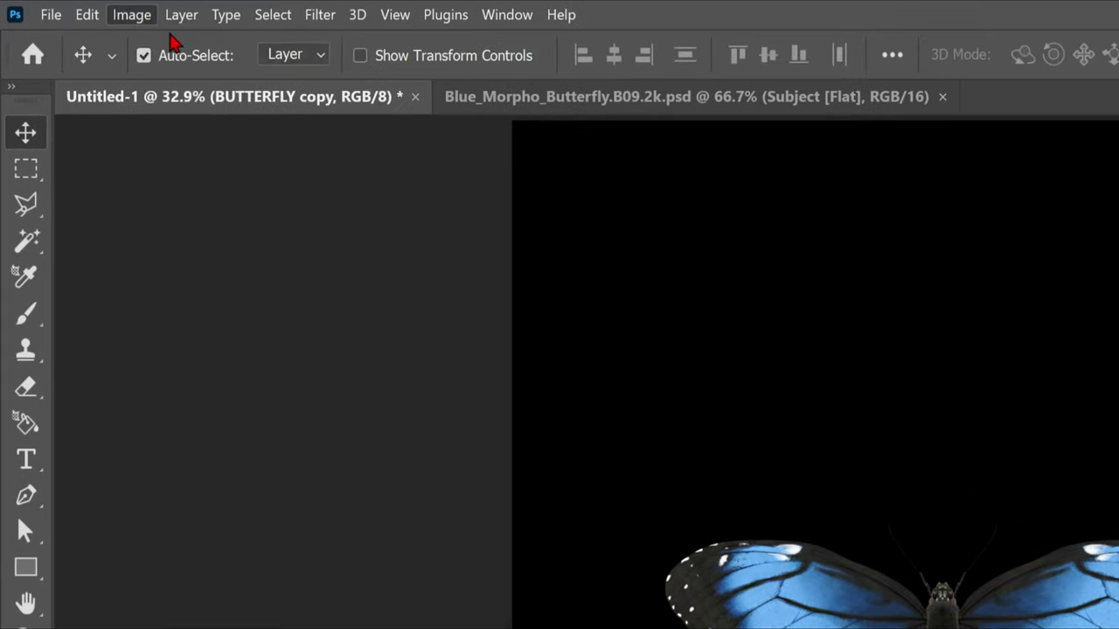
left_click(90, 11)
mouse_move(209, 70)
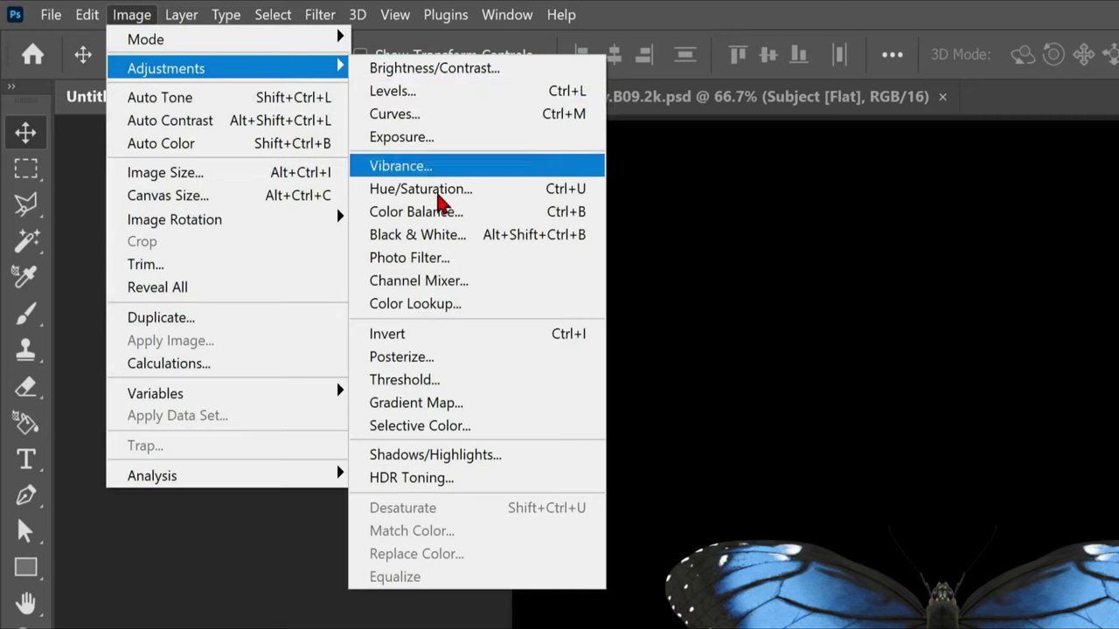
left_click(411, 335)
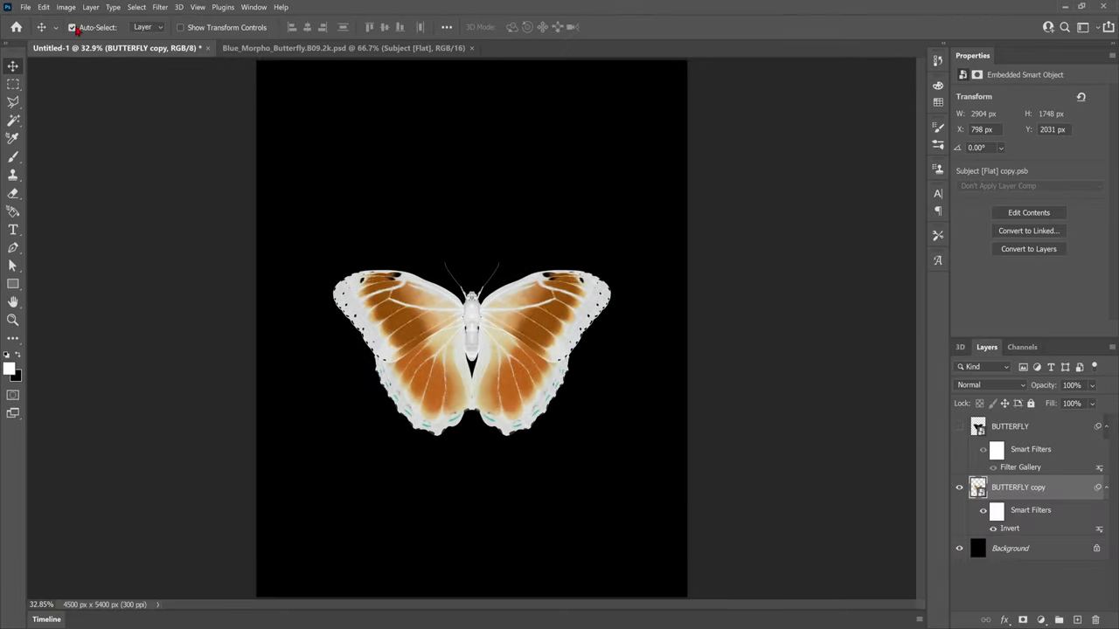
Step: Apply a Threshold adjustment at level 224 to the BUTTERFLY copy
left_click(66, 7)
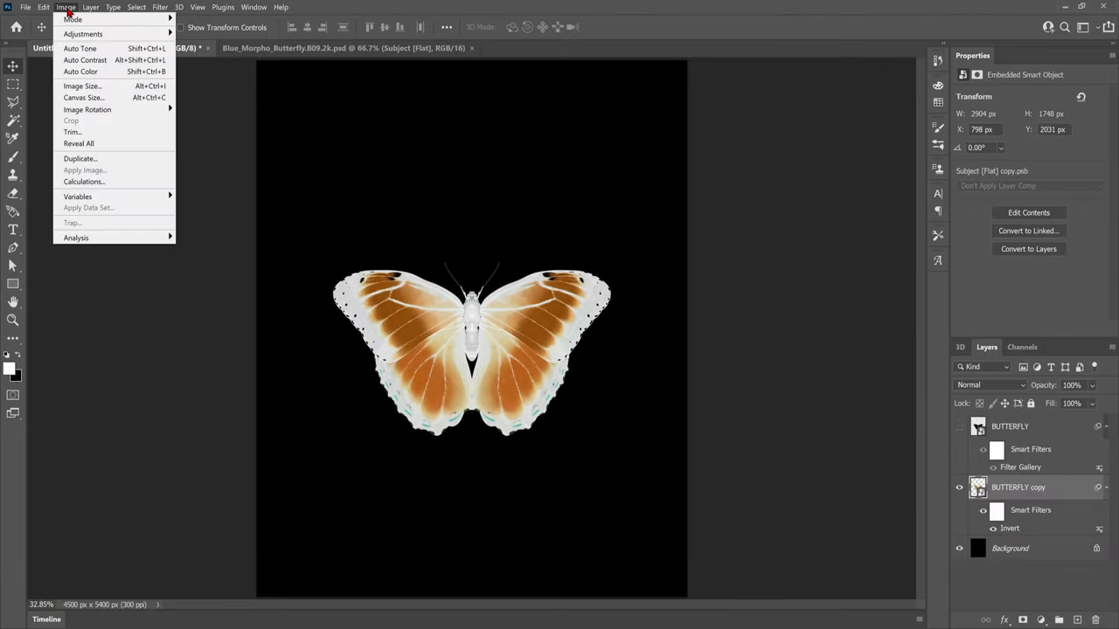
mouse_move(84, 33)
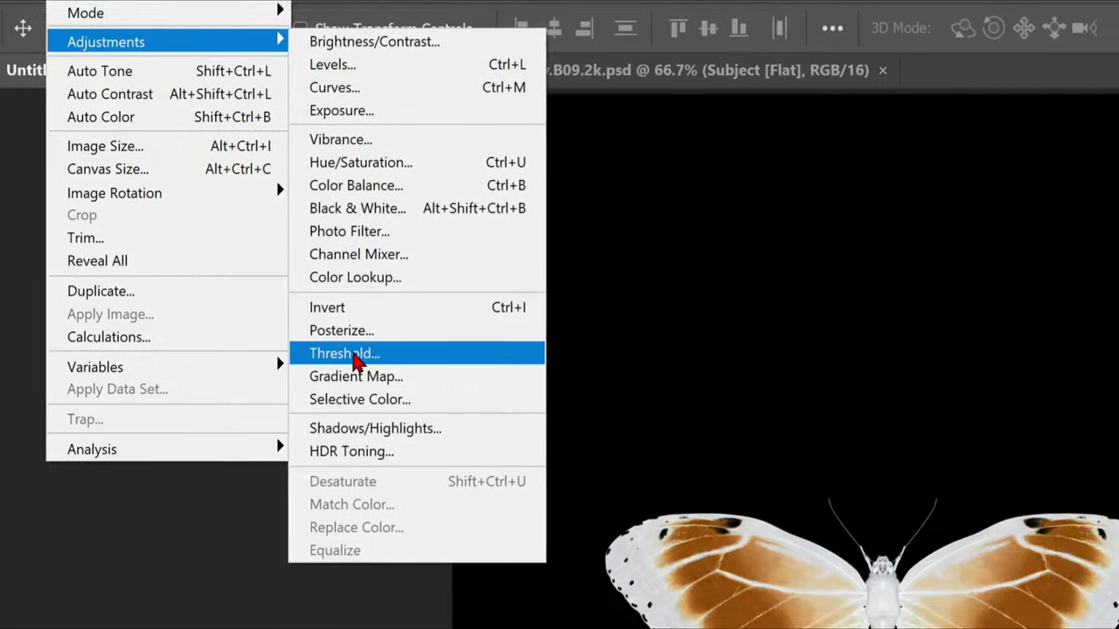
left_click(408, 382)
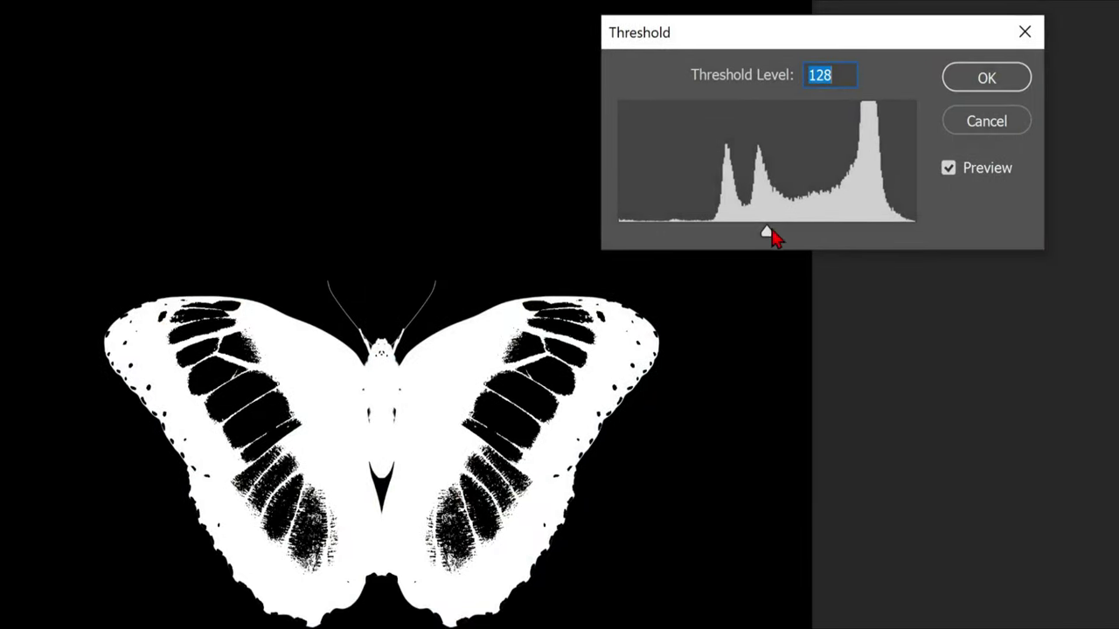
left_click_drag(770, 230, 878, 238)
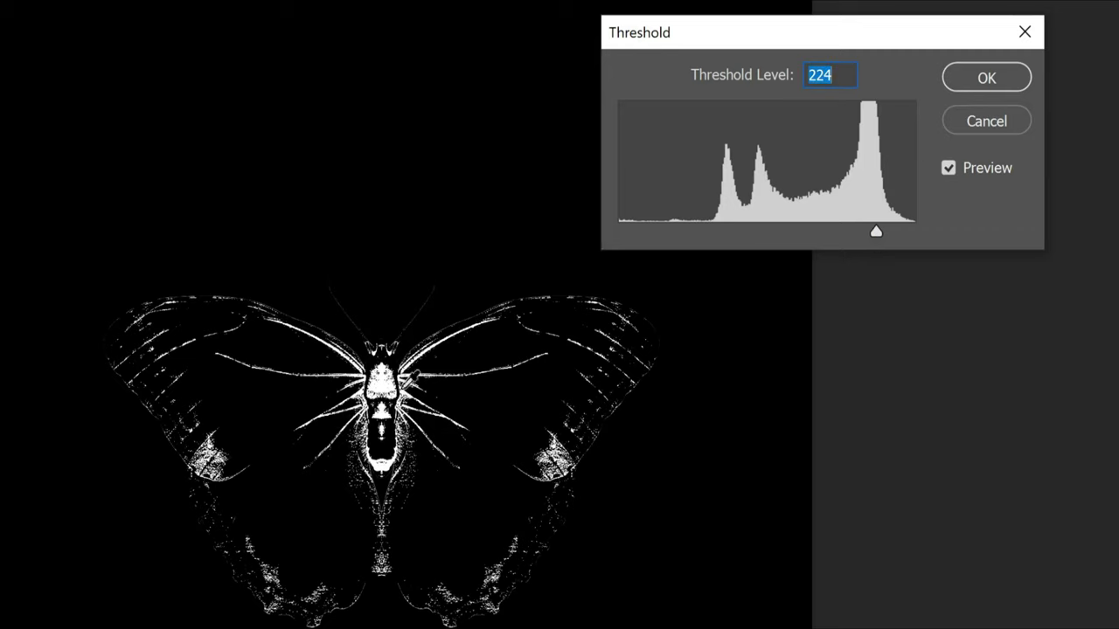
left_click(986, 78)
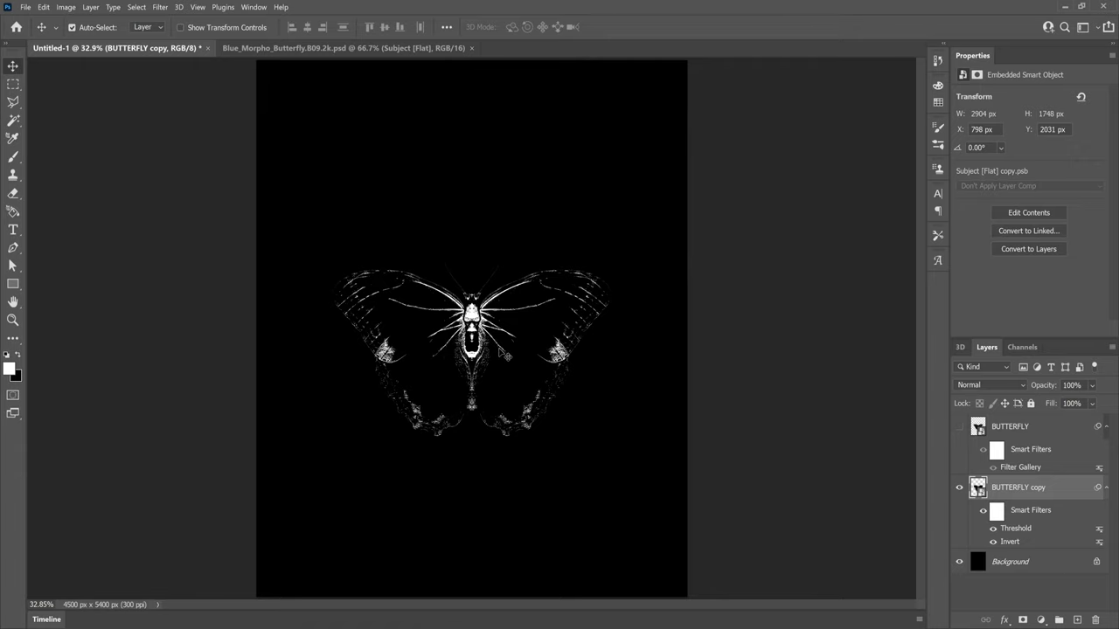
Step: Magic-wand the white butterfly pixels onto a new top Layer 1 and give it a white mask
left_click(12, 123)
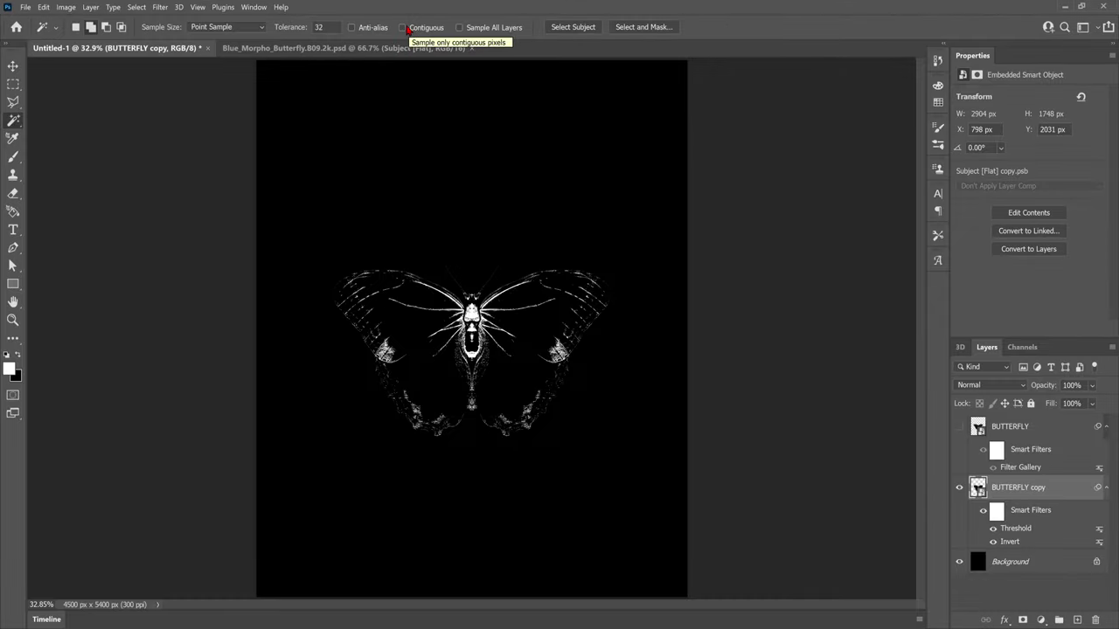
left_click(472, 317)
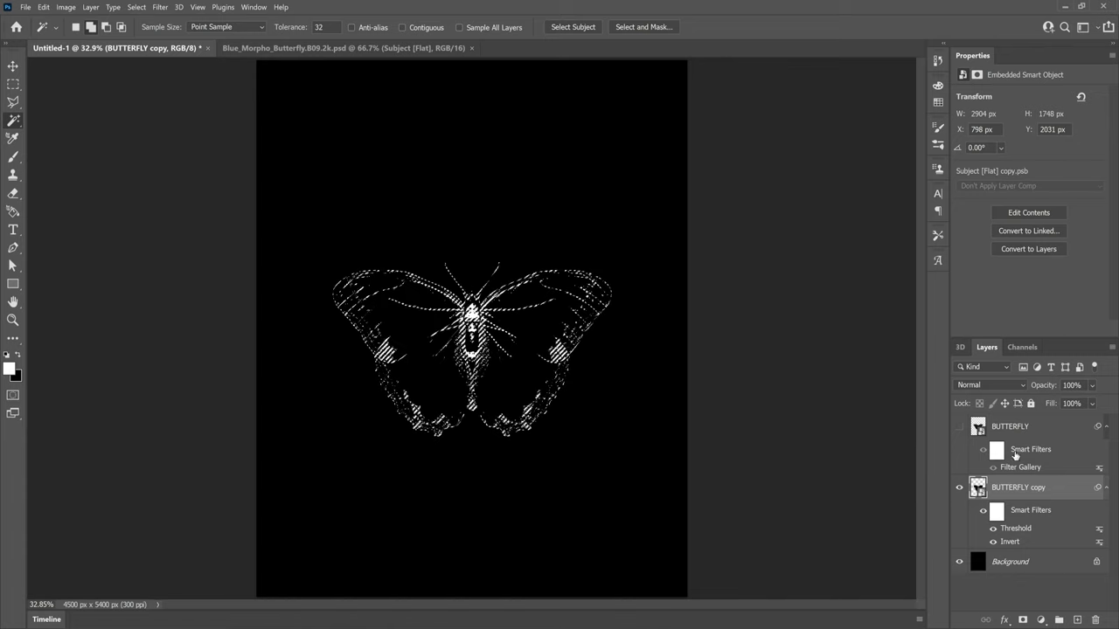
key("ctrl+j")
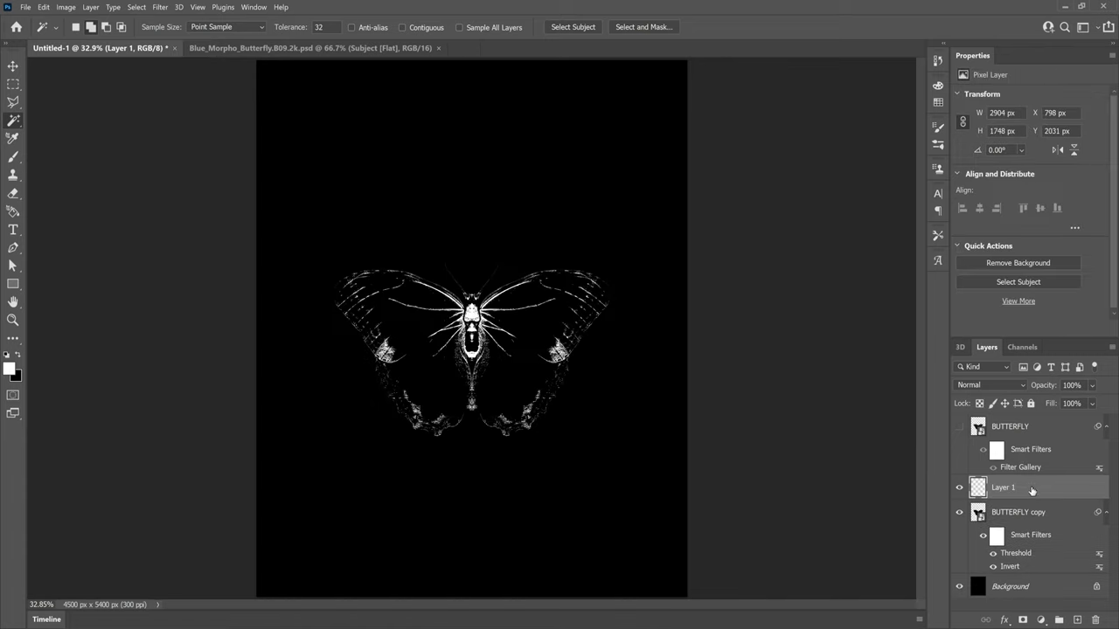
left_click_drag(1032, 490, 1033, 426)
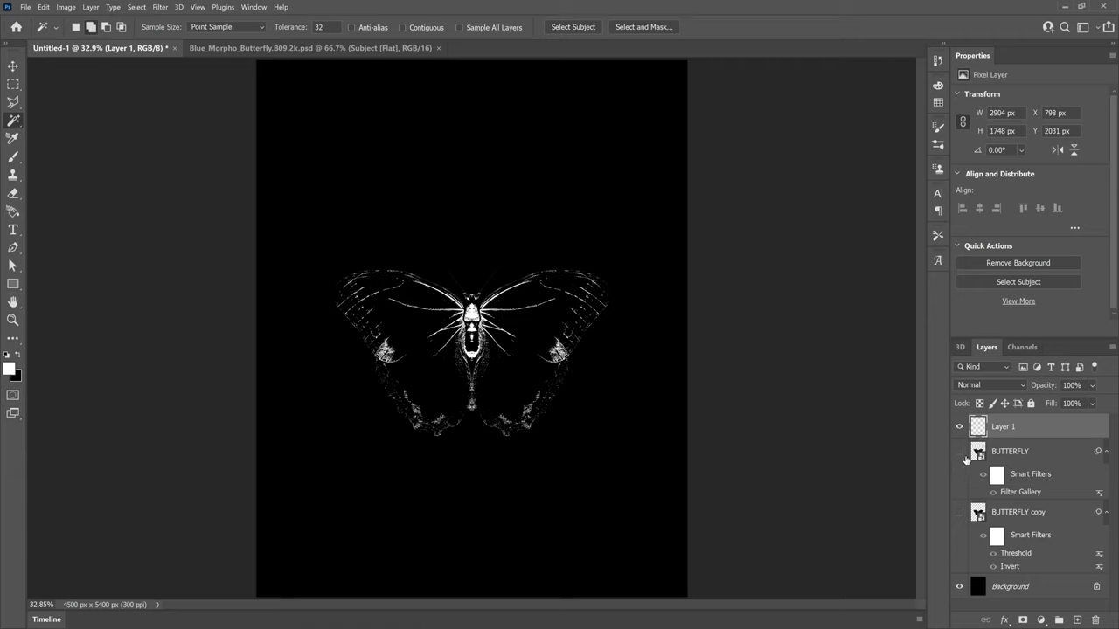
left_click(960, 453)
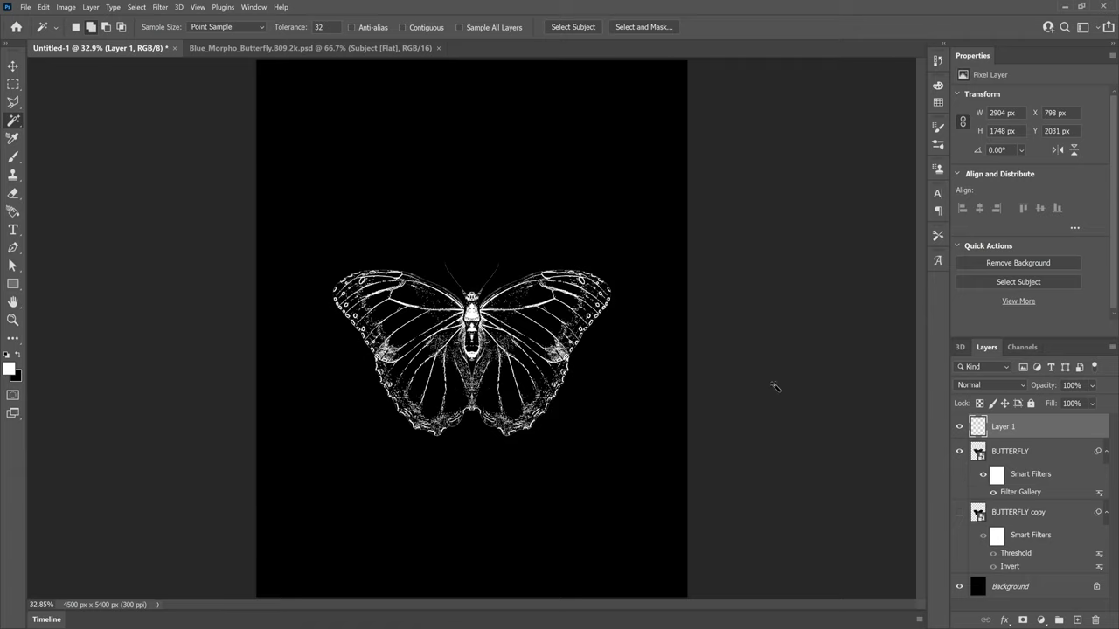
left_click(959, 452)
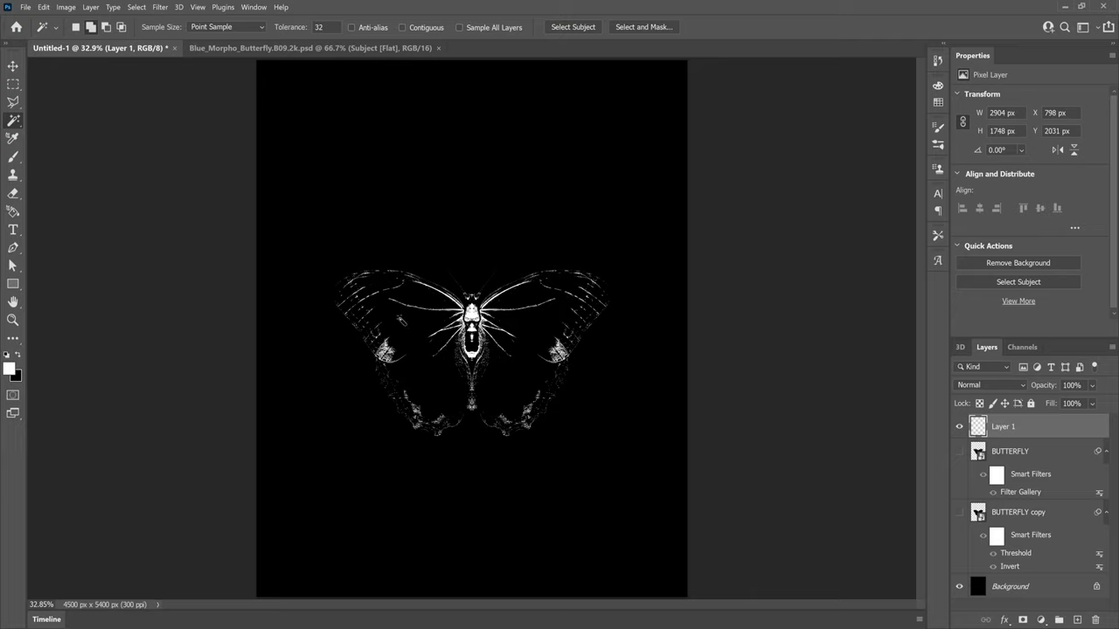
left_click(1023, 620)
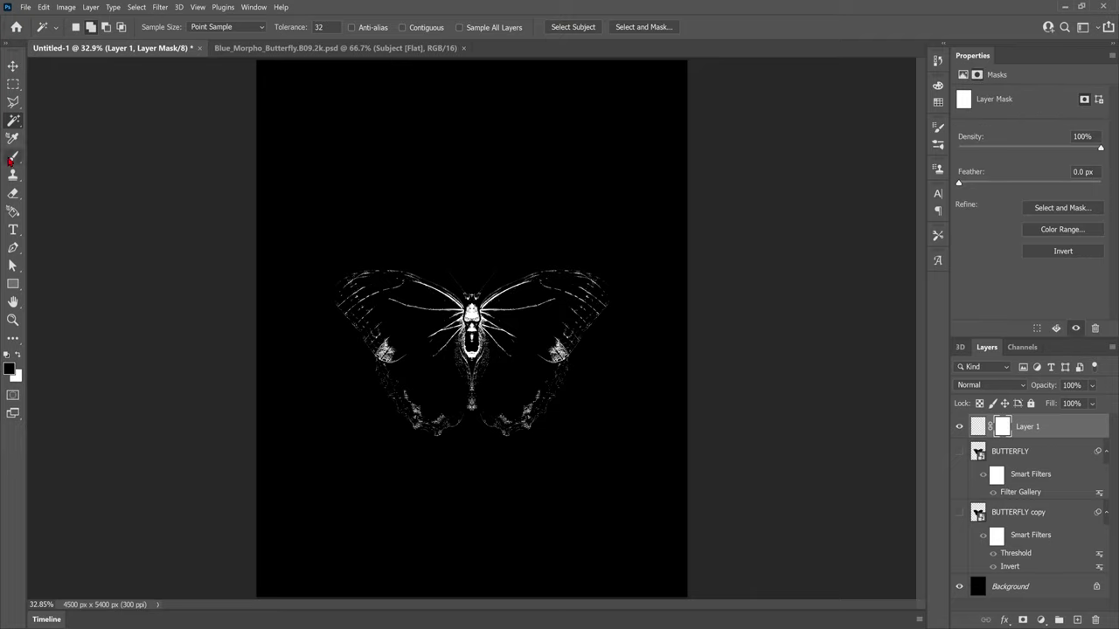
Step: Set up a black brush and paint out the butterfly's wings on Layer 1's mask
left_click(13, 157)
left_click(75, 27)
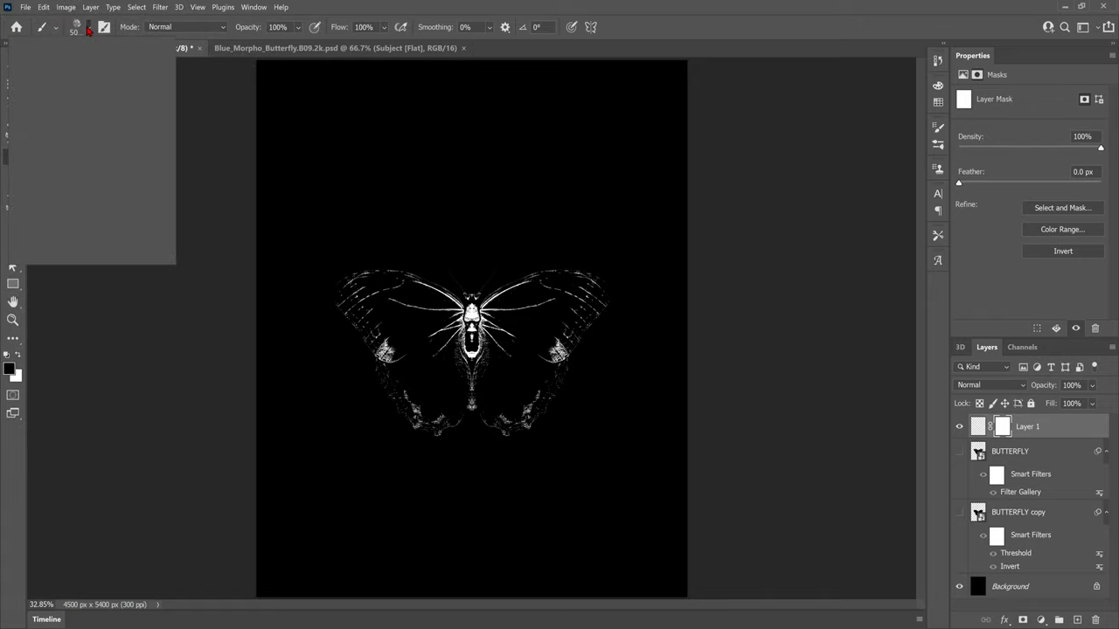
left_click_drag(96, 63, 66, 63)
key("Return")
mouse_move(328, 315)
left_mouse_down()
mouse_move(420, 429)
mouse_move(382, 349)
left_mouse_up()
key("bracketleft")
key("bracketleft")
key("bracketleft")
key("bracketleft")
key("bracketleft")
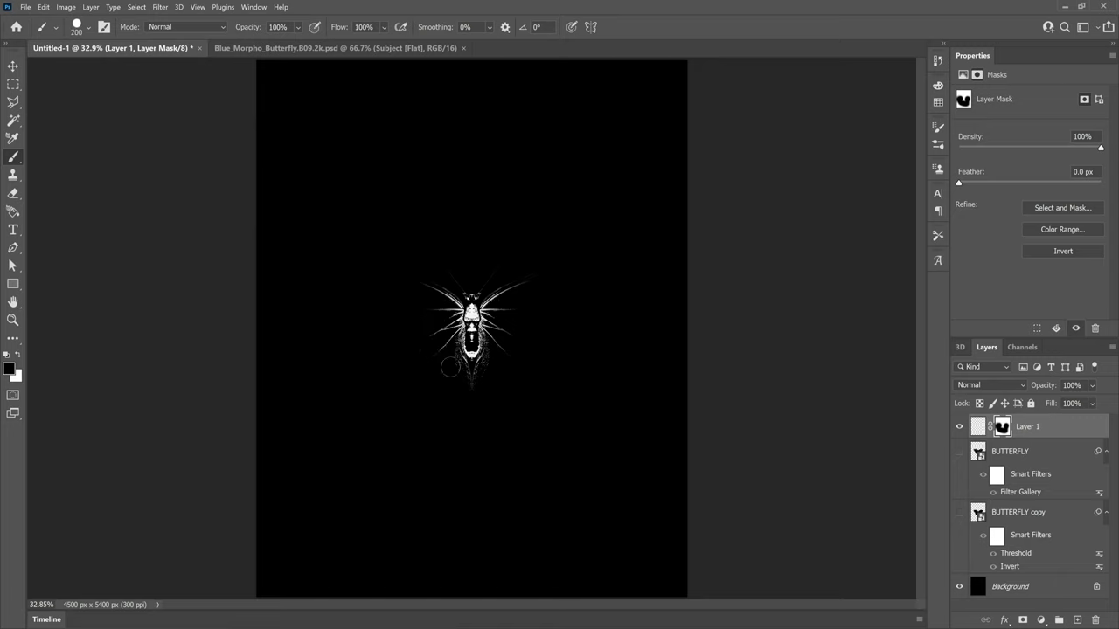
left_click_drag(451, 367, 471, 375)
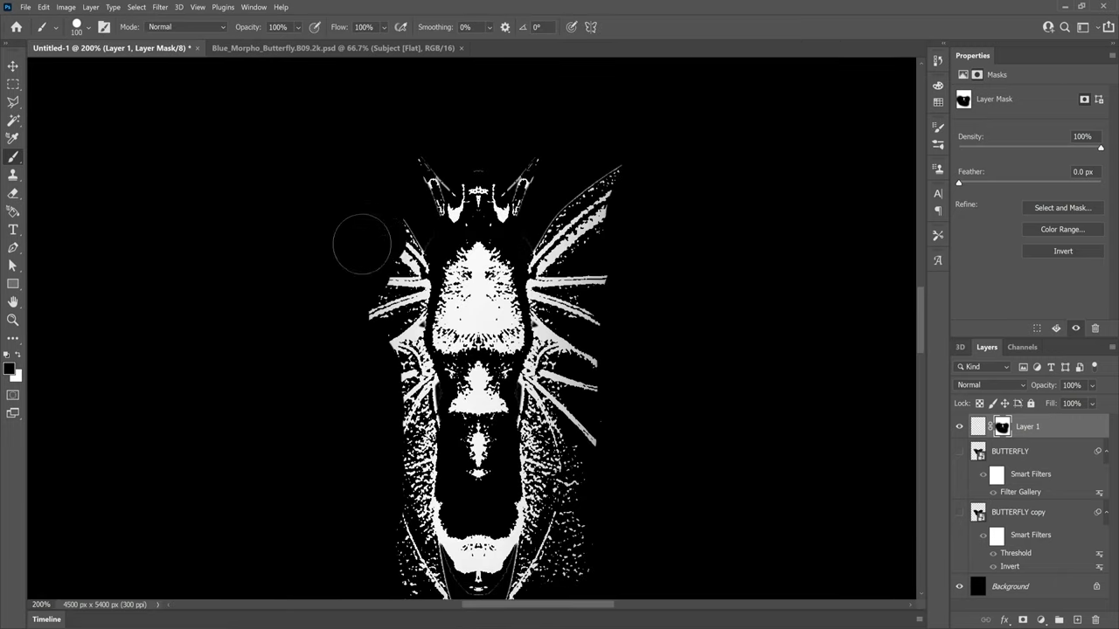
Step: Mask out the remaining rays around the body, then fit the whole canvas in the window
mouse_move(357, 239)
left_mouse_down()
mouse_move(386, 240)
mouse_move(417, 290)
mouse_move(411, 347)
mouse_move(435, 396)
mouse_move(395, 462)
mouse_move(403, 497)
mouse_move(418, 488)
mouse_move(417, 517)
mouse_move(389, 540)
mouse_move(398, 317)
mouse_move(434, 479)
mouse_move(422, 439)
mouse_move(559, 463)
left_mouse_up()
scroll(389, 540, "down", 2)
scroll(389, 539, "down", 2)
scroll(551, 482, "up", 2)
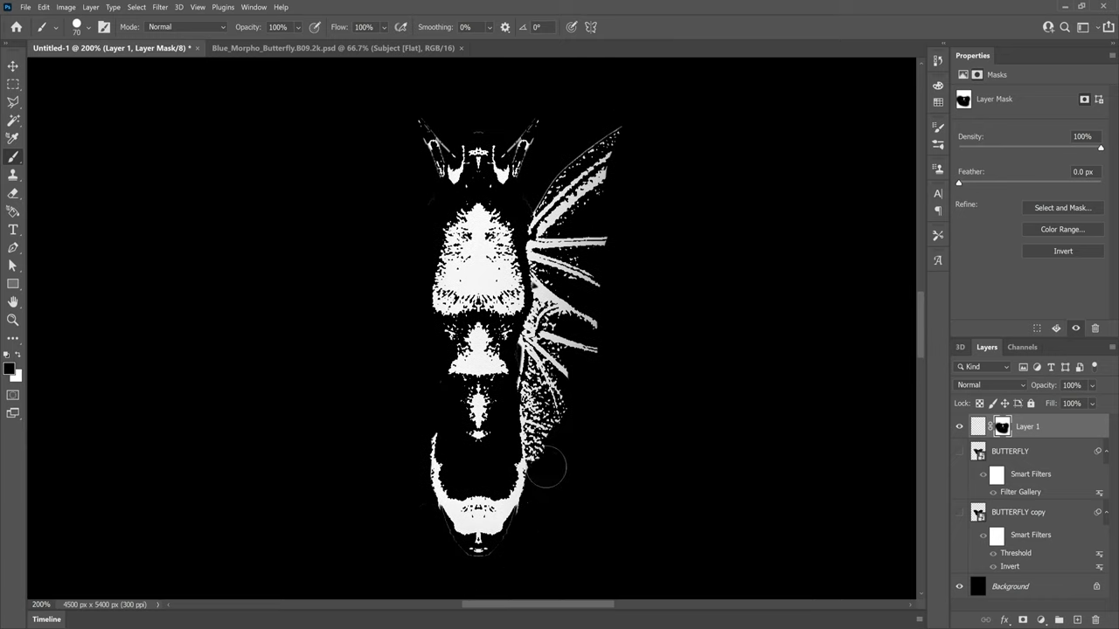
key("bracketright")
key("bracketright")
key("bracketright")
key("bracketright")
key("bracketright")
key("bracketright")
key("bracketright")
mouse_move(599, 326)
left_mouse_down()
mouse_move(571, 217)
mouse_move(573, 248)
mouse_move(533, 196)
mouse_move(567, 352)
mouse_move(533, 344)
mouse_move(547, 449)
mouse_move(539, 402)
mouse_move(549, 449)
left_mouse_up()
key("bracketleft")
key("bracketleft")
key("bracketleft")
key("bracketleft")
key("bracketleft")
key("bracketleft")
scroll(320, 350, "up", 2)
left_click(13, 320)
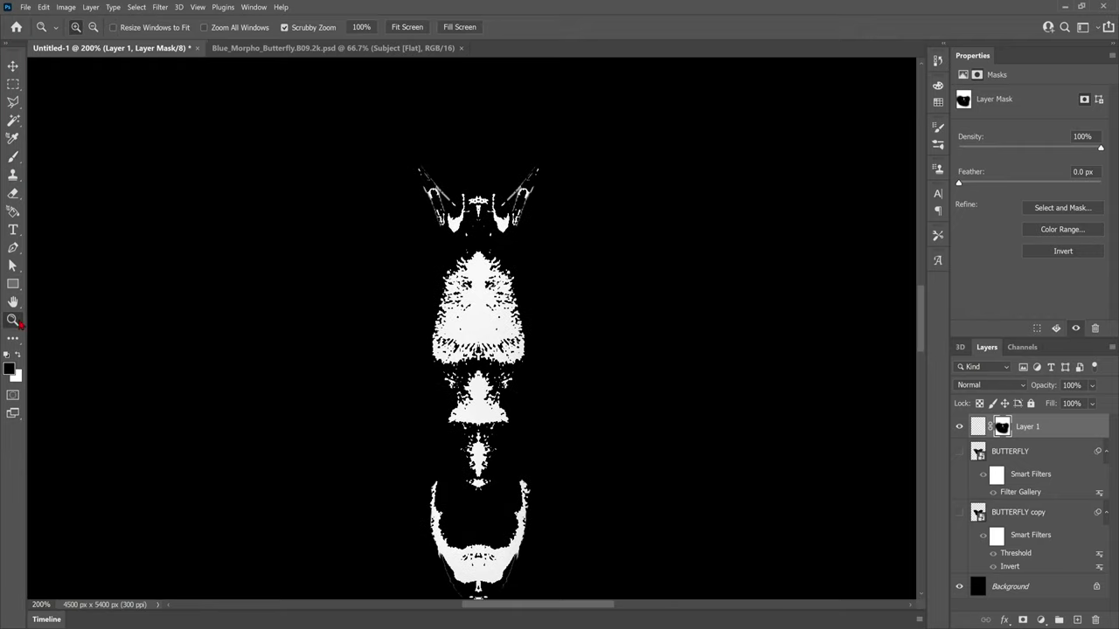
key("ctrl+0")
left_click(14, 66)
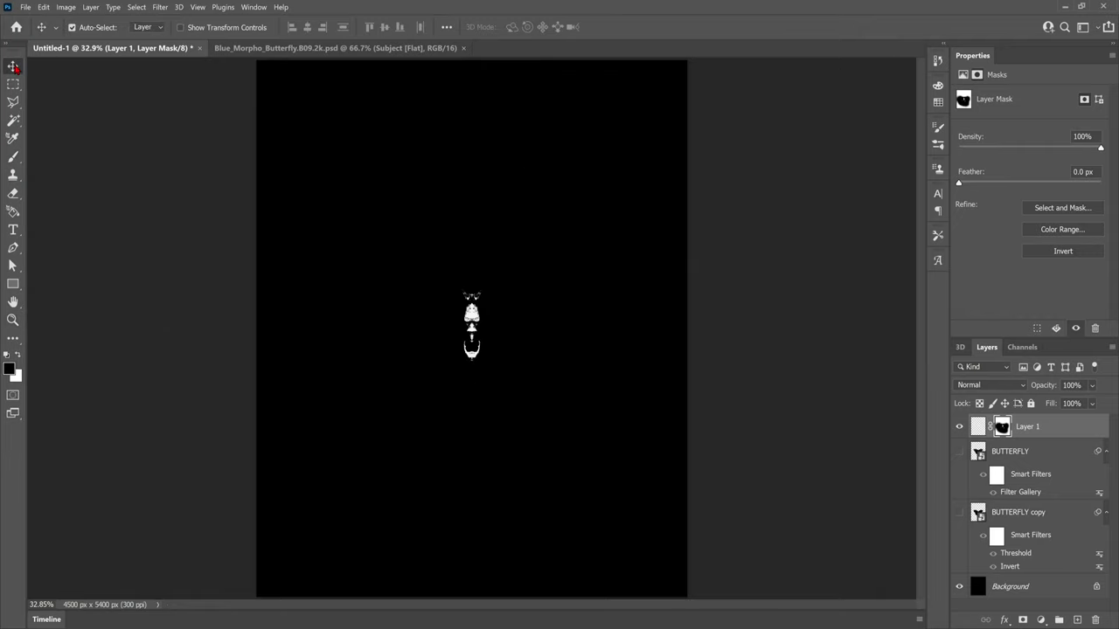
Step: Merge the line-art BUTTERFLY layer and masked Layer 1 into one smart object named BUTTERFLY
left_click(960, 451)
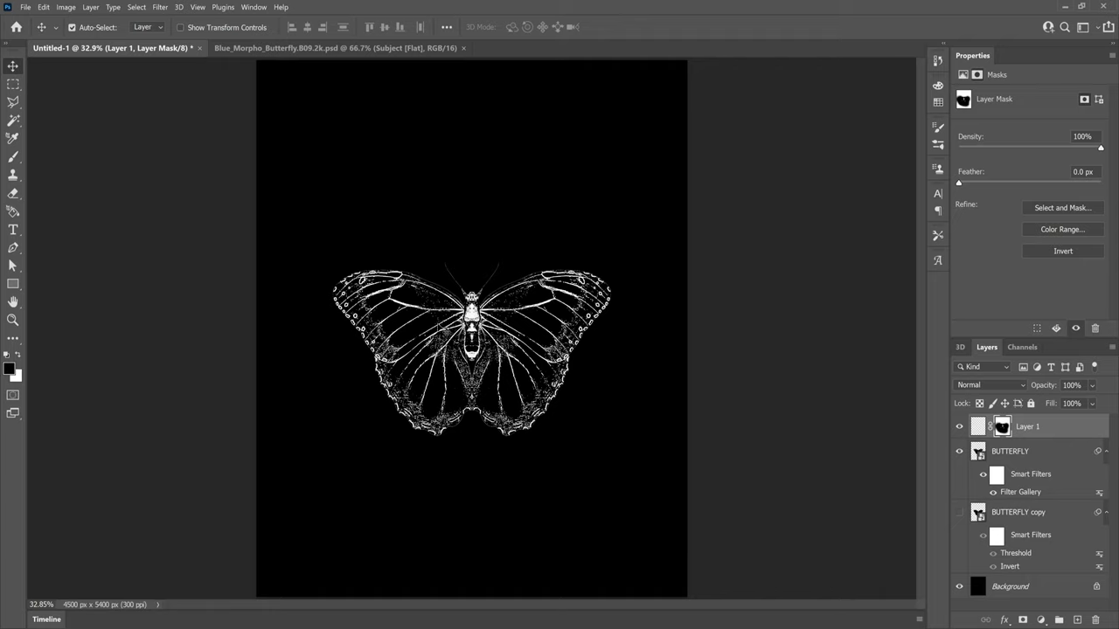
left_click(959, 427)
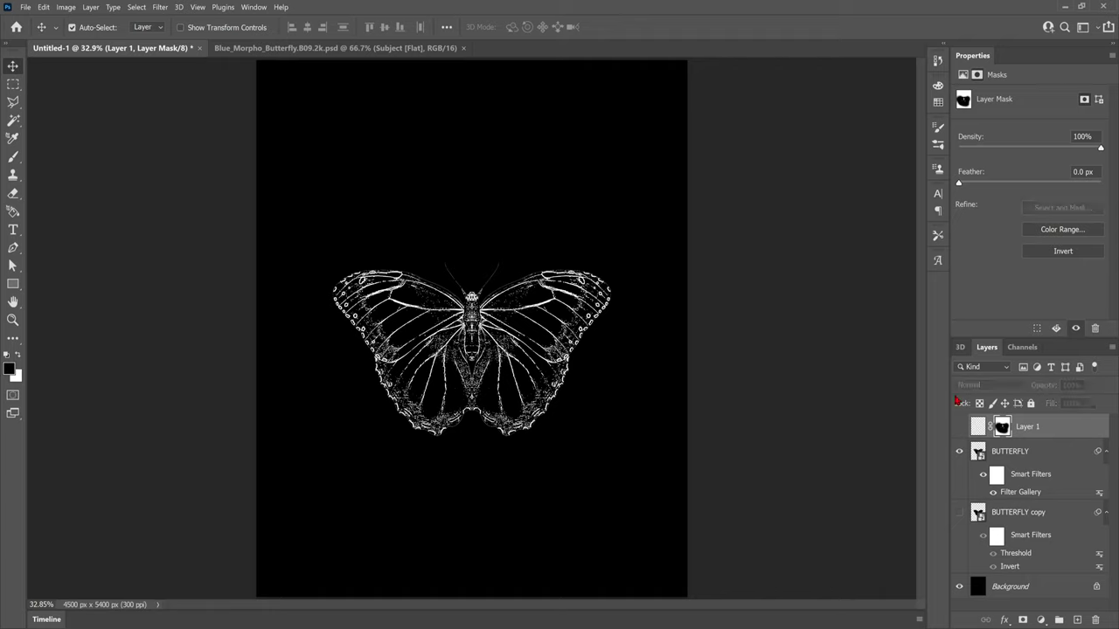
left_click(961, 426)
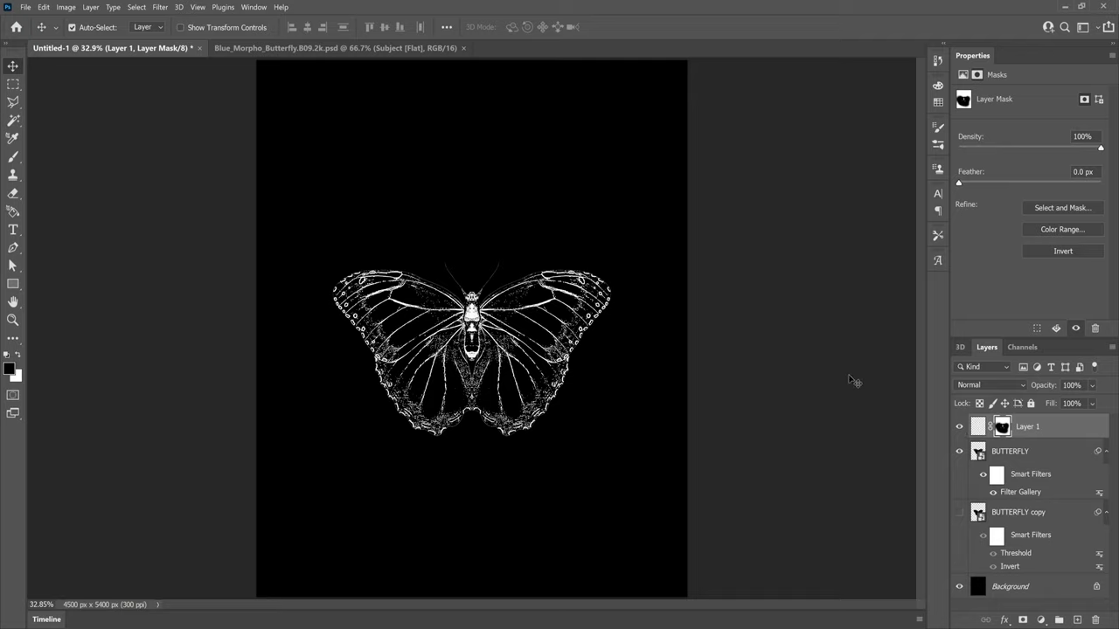
left_click(1040, 451)
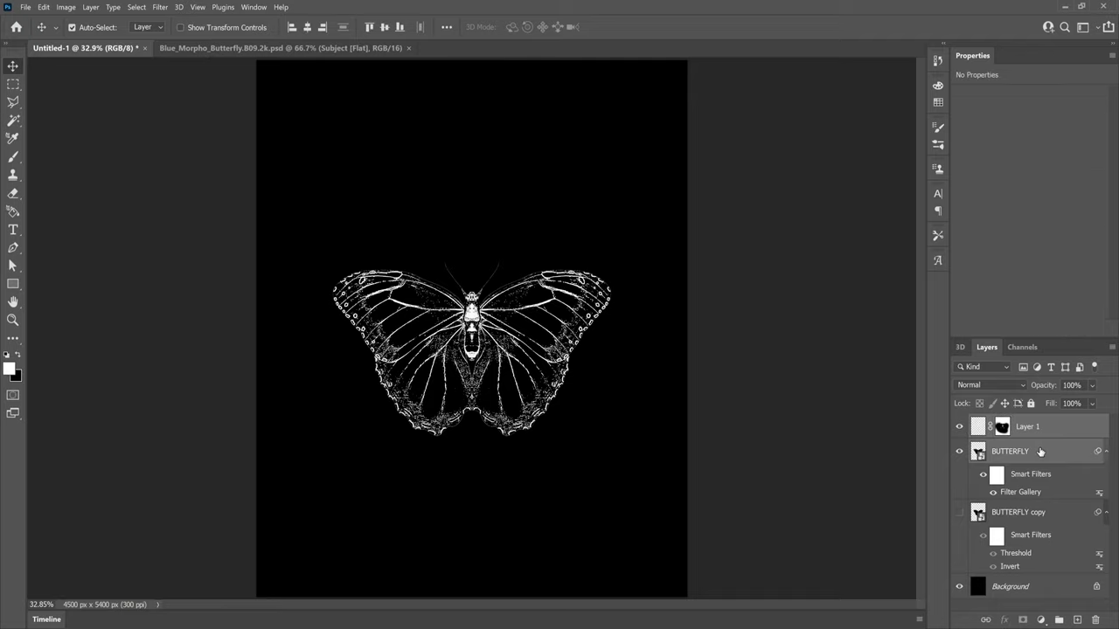
right_click(1022, 453)
double_click(1019, 427)
type("BUTTERFLY")
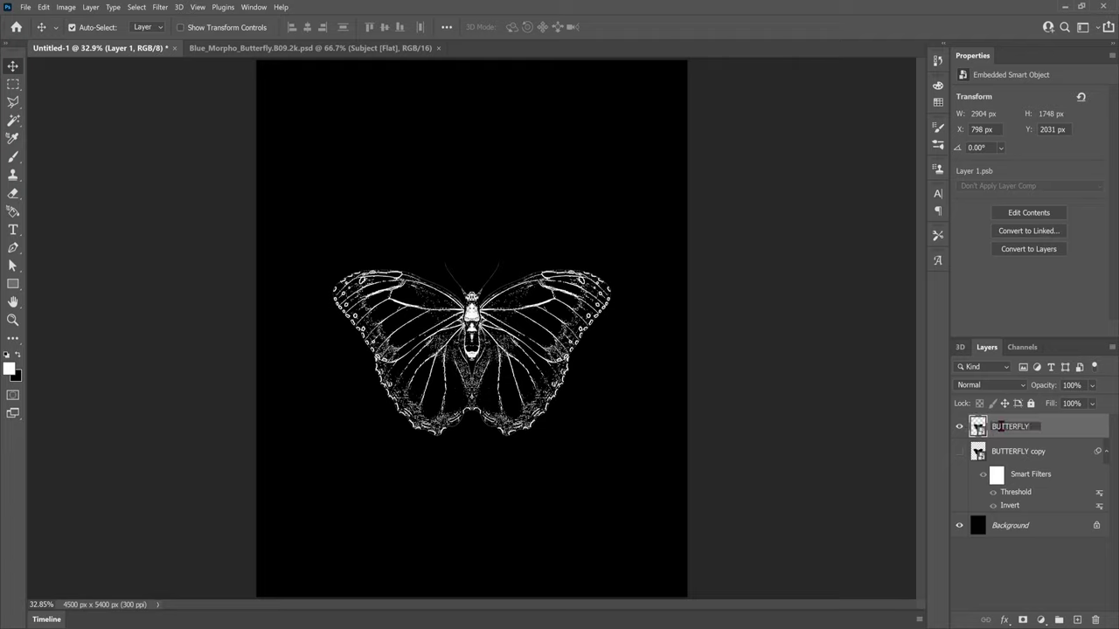
key("Return")
Step: Delete the BUTTERFLY copy layer, leaving BUTTERFLY selected
left_click(1004, 458)
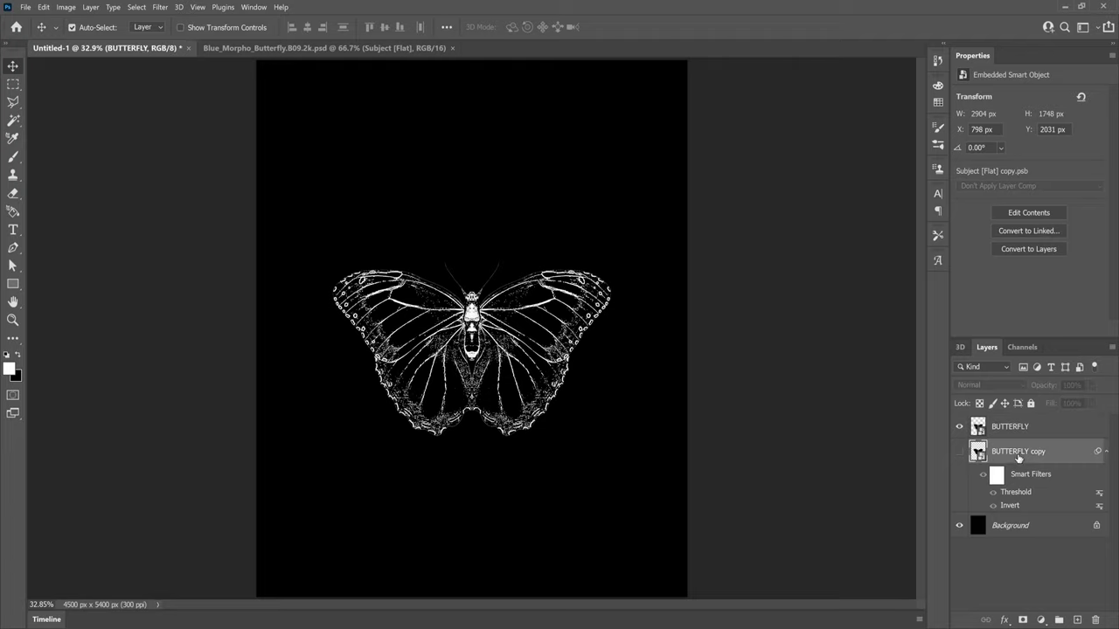
key("Delete")
left_click(1006, 429)
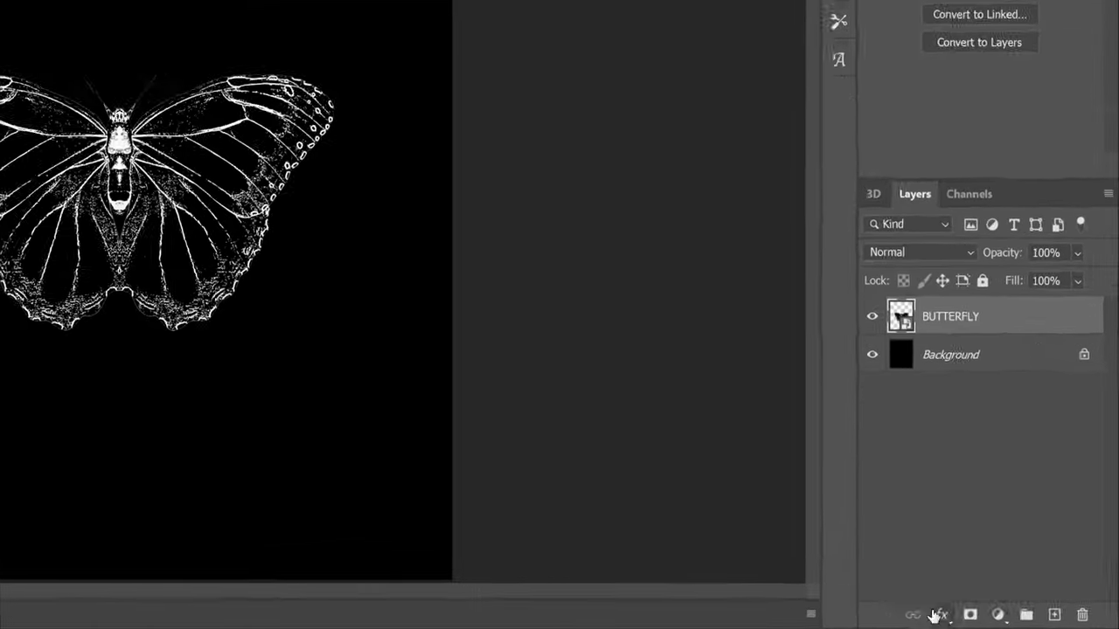
Step: Split BUTTERFLY's Blend If This Layer black slider to 0/28 and hide the Background
left_click(933, 615)
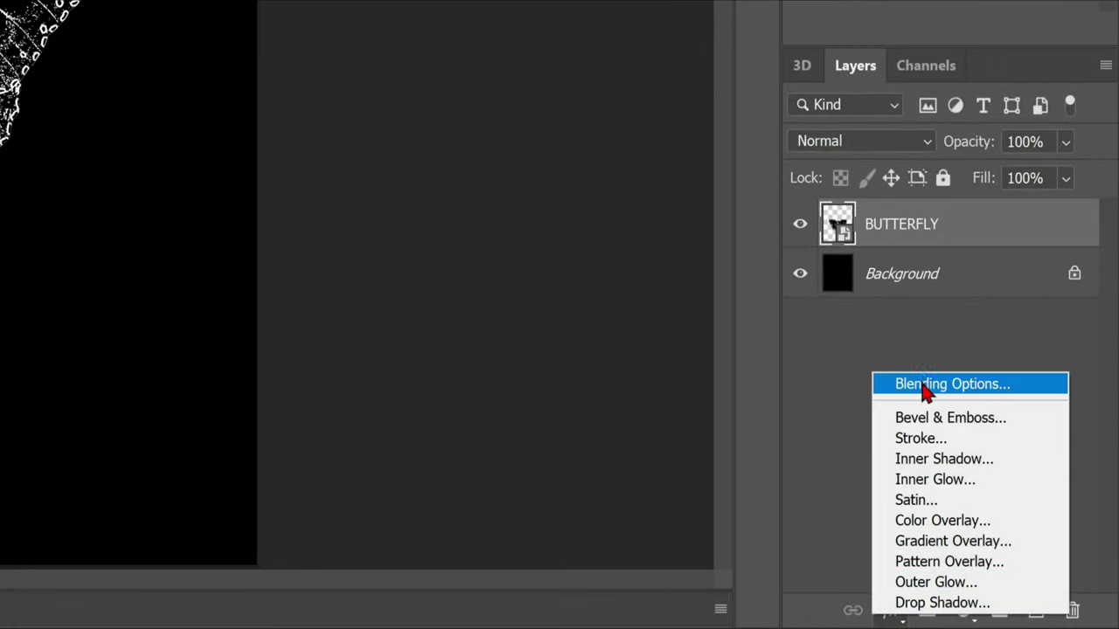
left_click(966, 441)
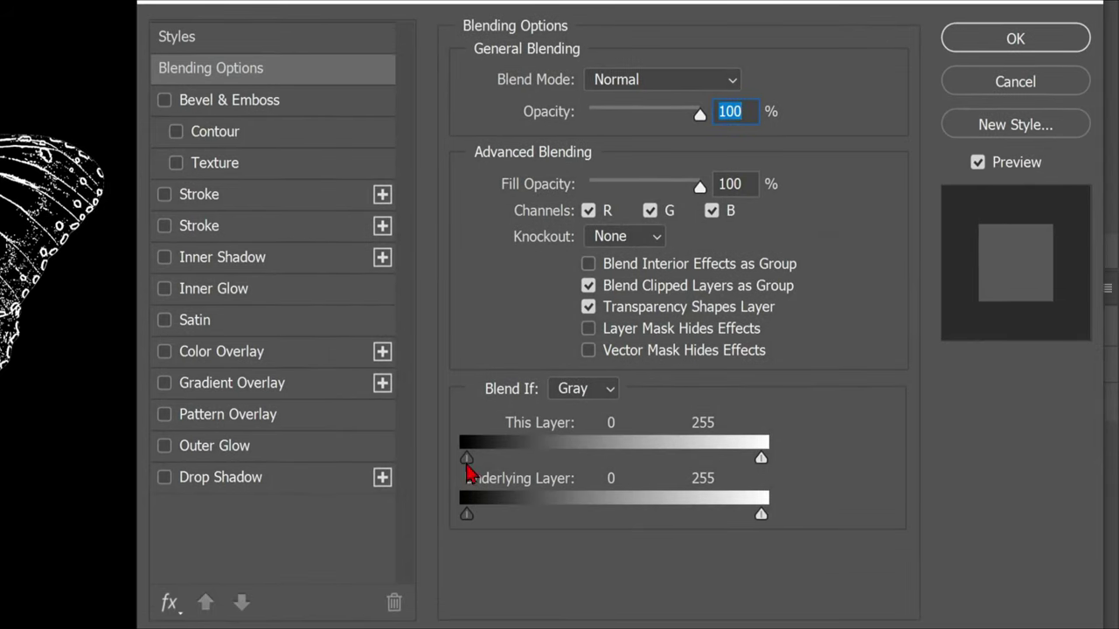
left_click_drag(469, 464, 503, 471)
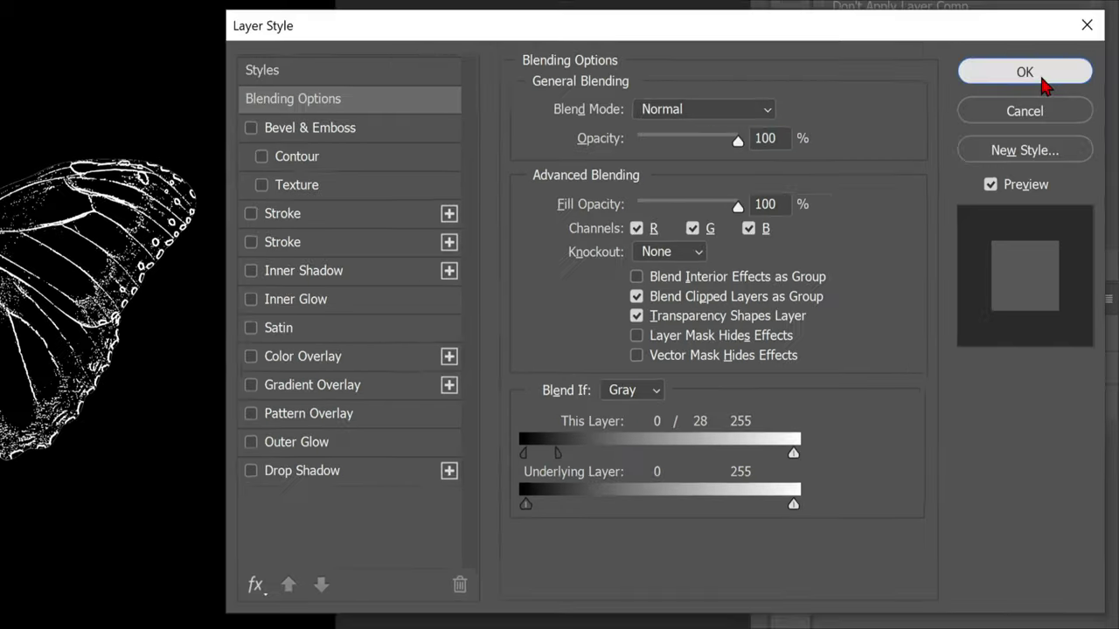
left_click(1041, 78)
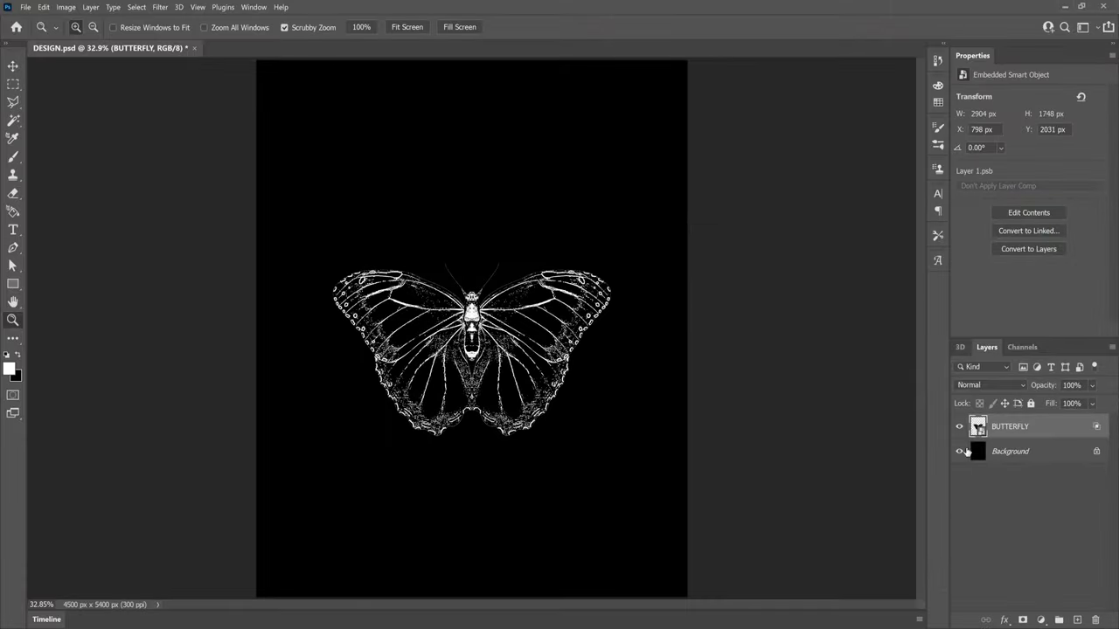
left_click(958, 452)
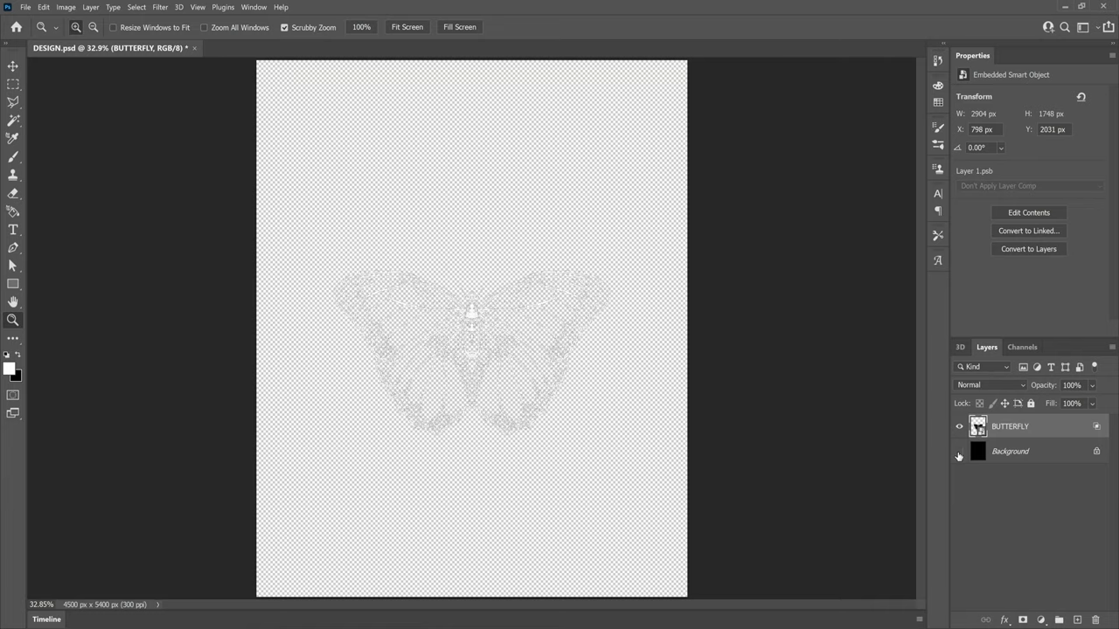
Step: Show the Background, scale the skull to about 237% centred on the poster, and hide BUTTERFLY
left_click(958, 452)
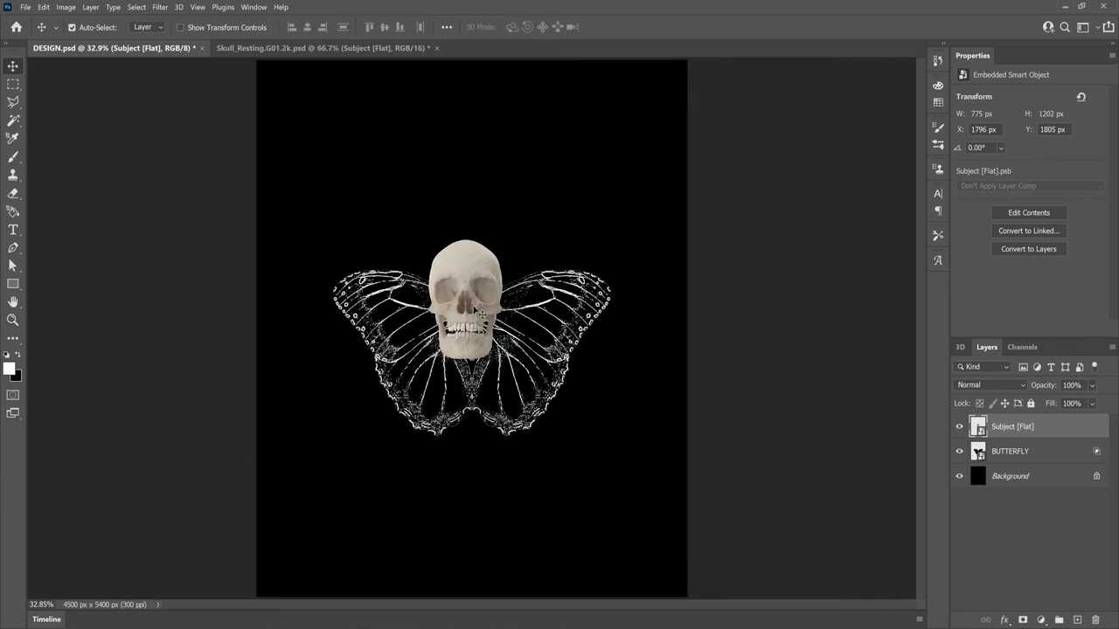
key("ctrl+t")
left_click_drag(512, 358, 623, 490)
left_click_drag(586, 406, 546, 388)
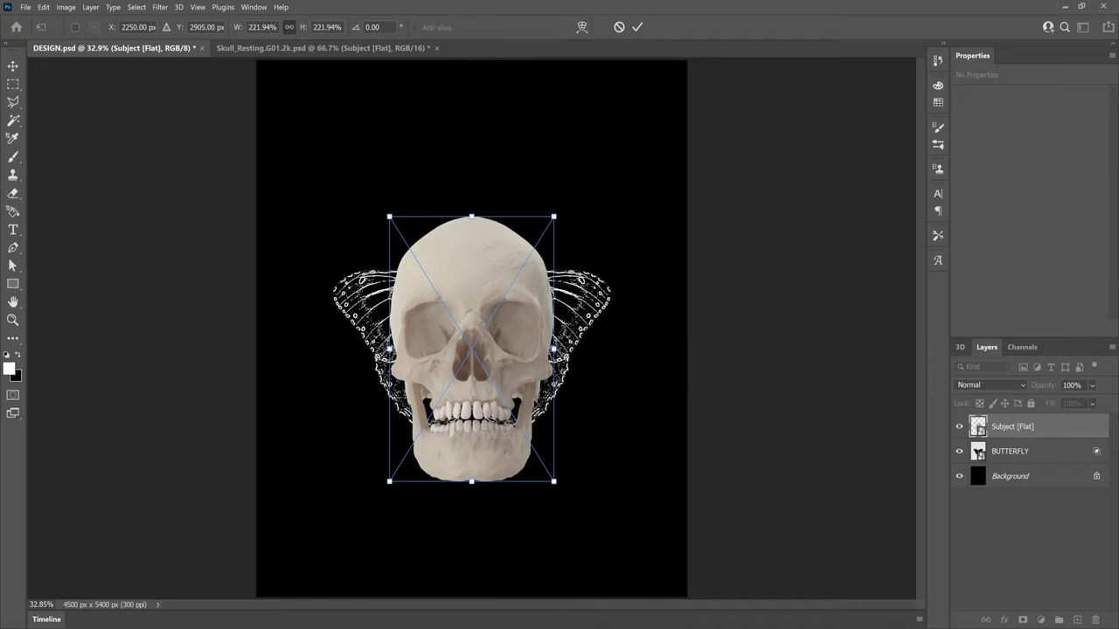
left_click_drag(463, 236, 463, 219)
left_click_drag(388, 201, 381, 181)
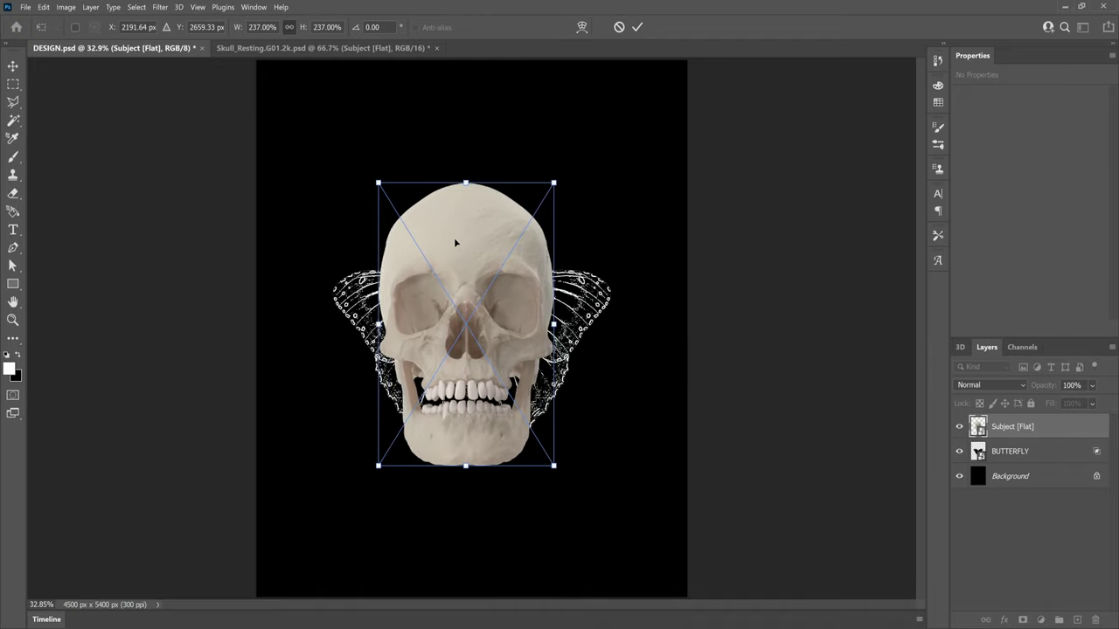
left_click_drag(453, 237, 463, 242)
key("Return")
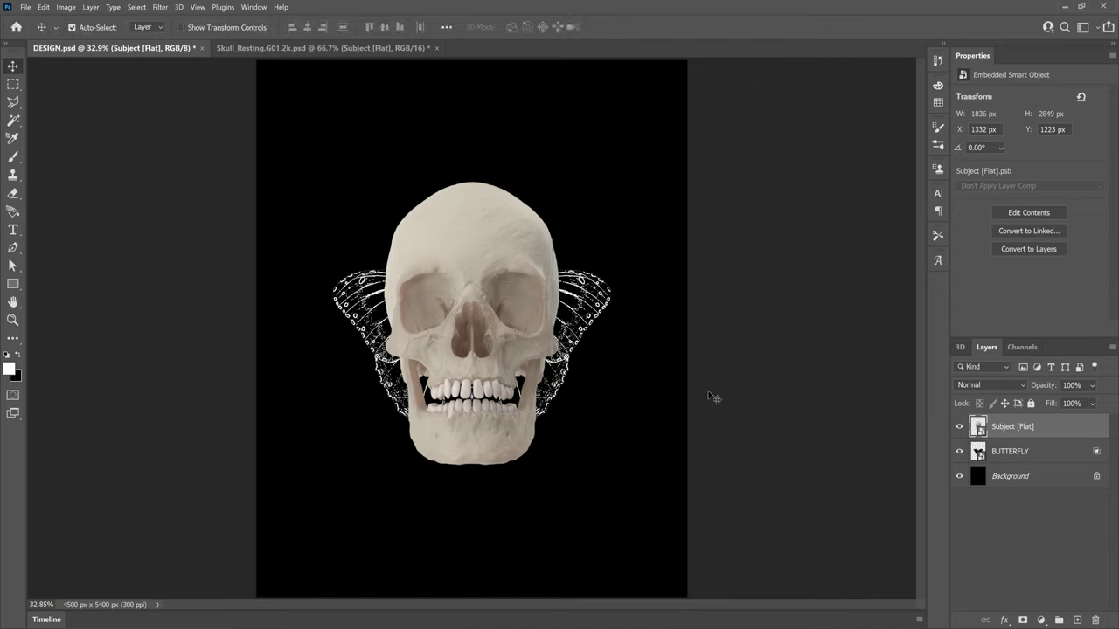
left_click(959, 451)
left_click(13, 84)
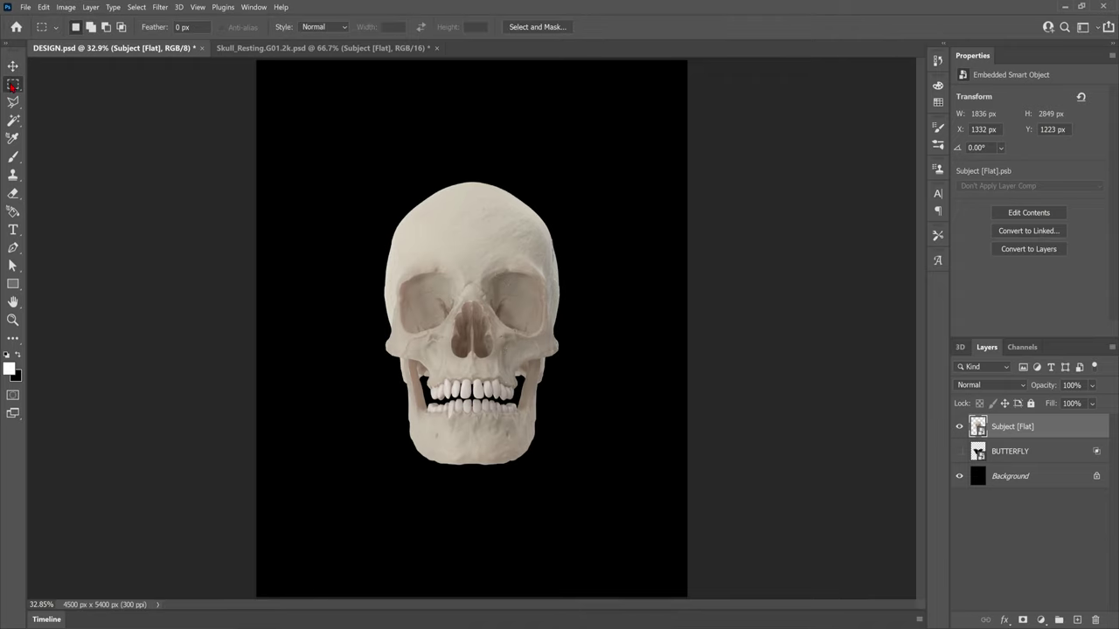
Step: Rasterize the skull layer and delete its right half at the centre line
right_click(1003, 427)
left_click(878, 334)
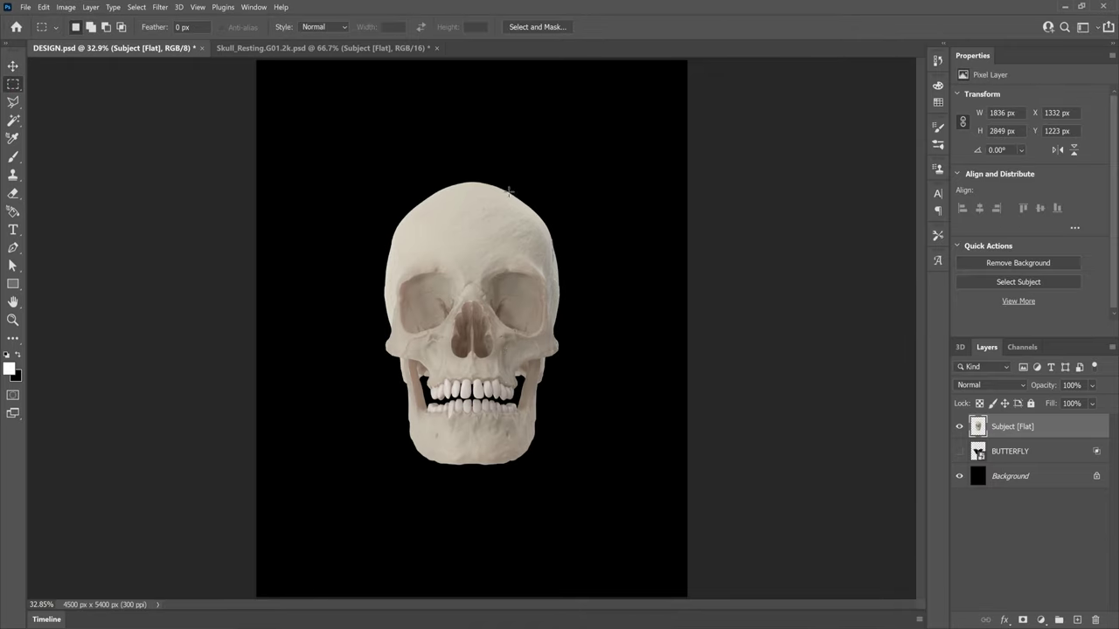
left_click_drag(470, 158, 609, 499)
left_click_drag(527, 308, 532, 308)
key("Delete")
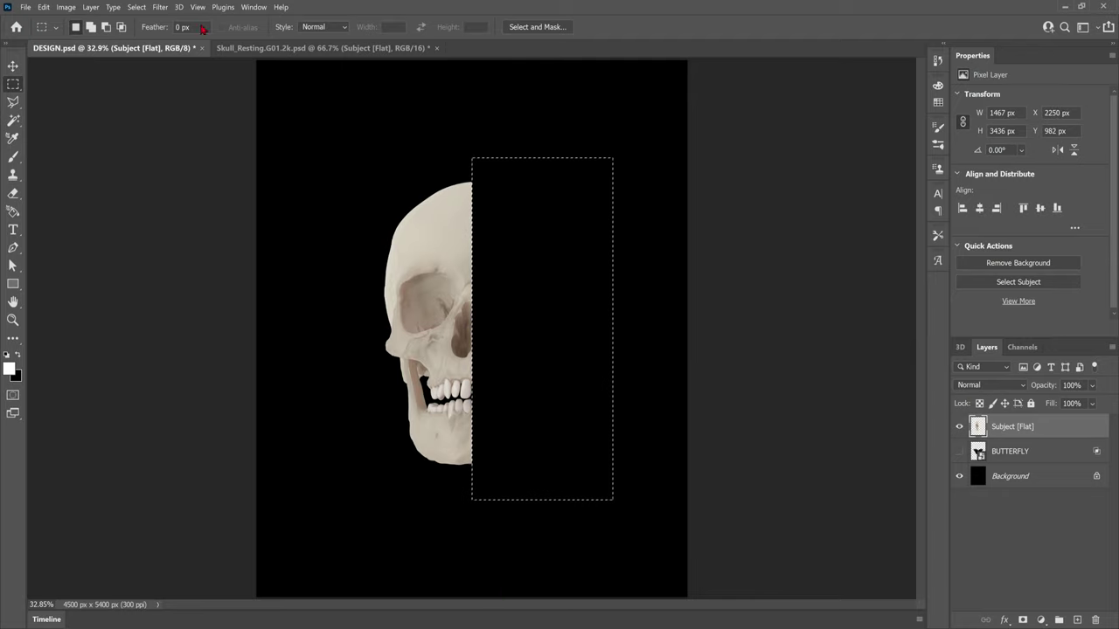
left_click(136, 7)
left_click(148, 29)
Step: Duplicate the half-skull, flip the copy horizontally and snap it beside the original half
key("ctrl+j")
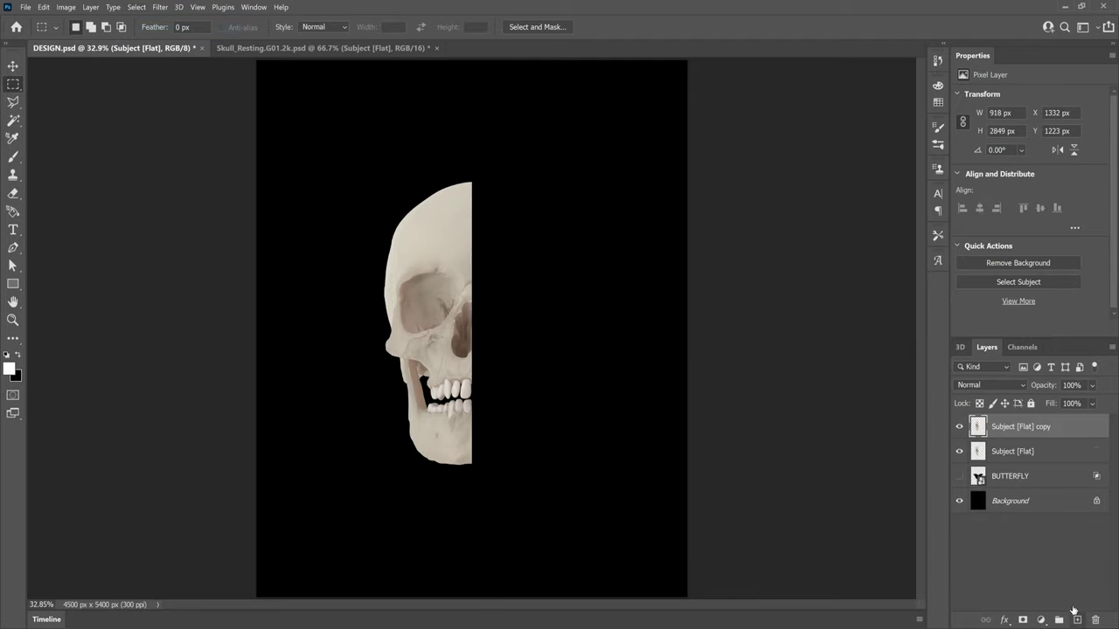
key("ctrl+t")
right_click(437, 319)
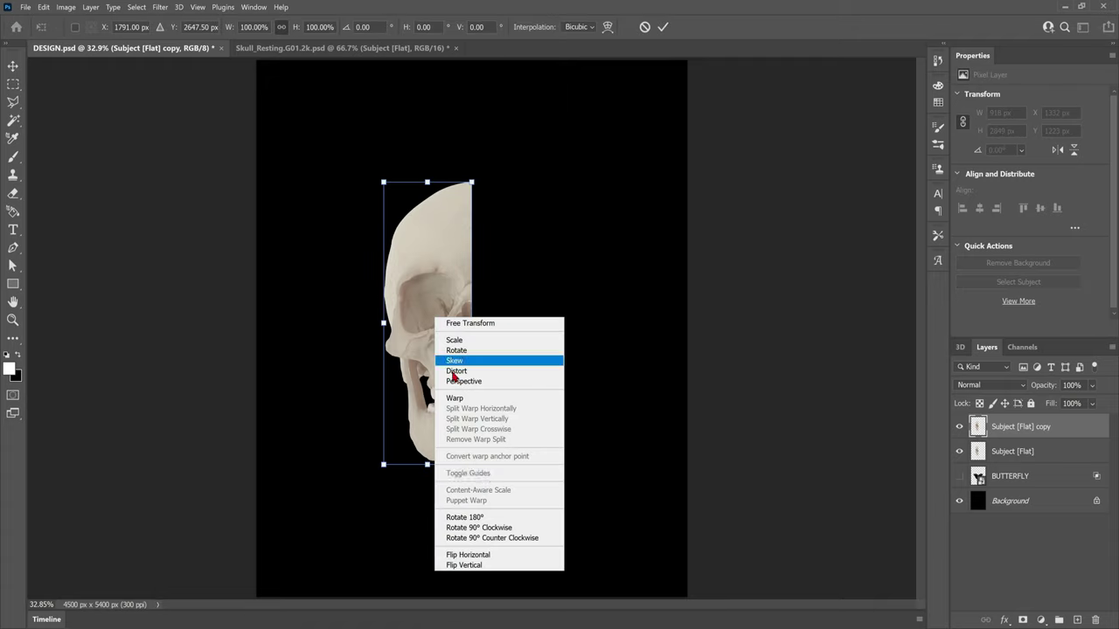
left_click(499, 556)
left_click_drag(434, 303, 519, 302)
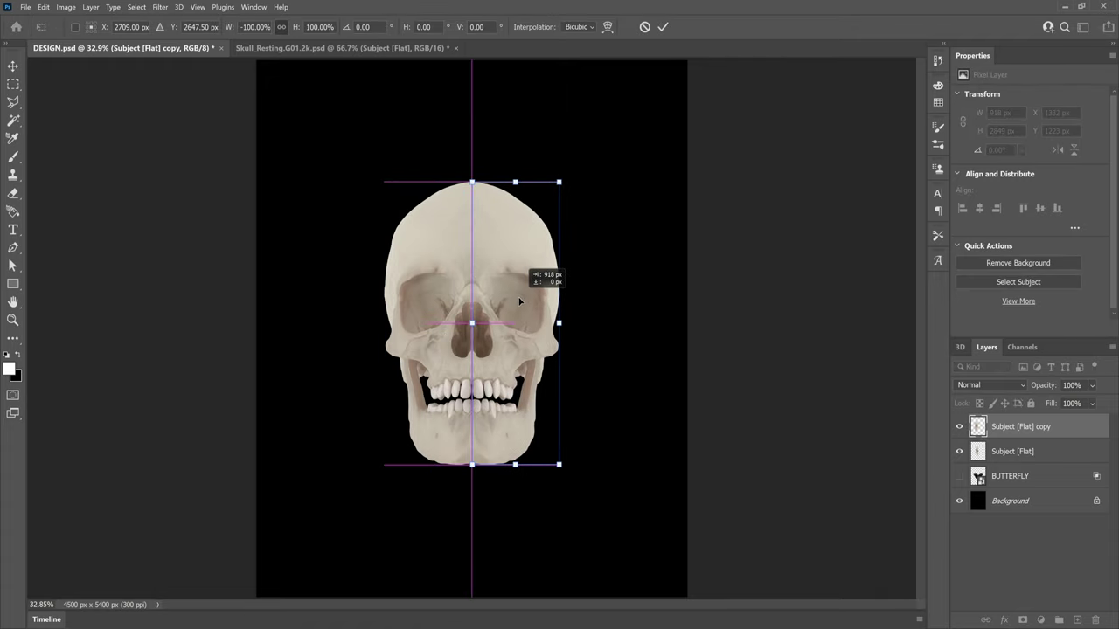
key("Return")
Step: Select both skull half layers and combine them into one smart object
key("m")
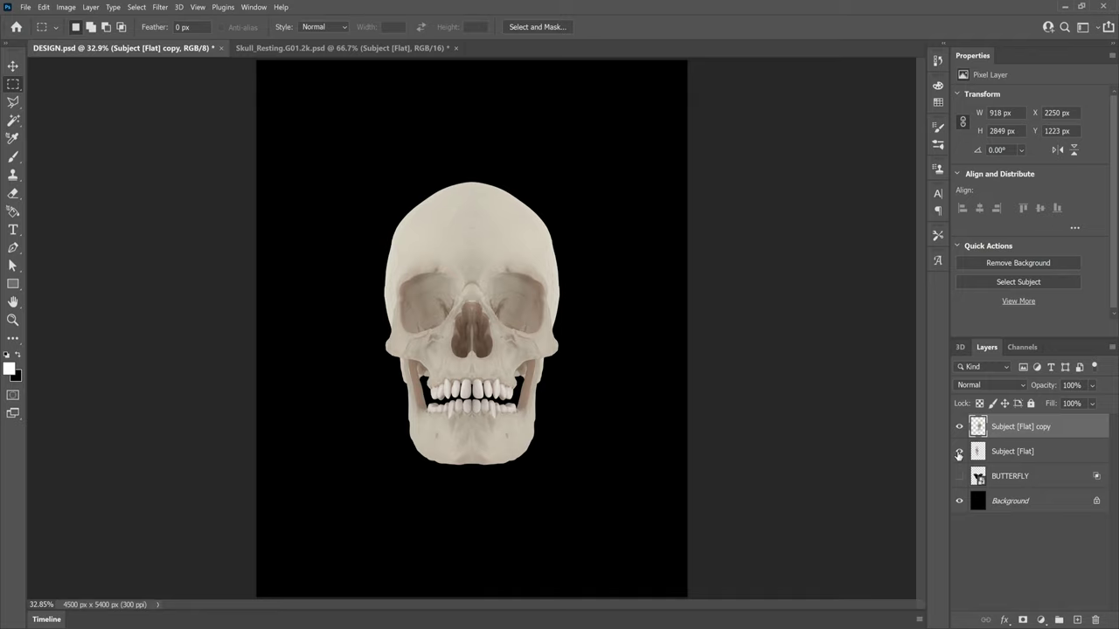
left_click(1002, 452, "shift")
right_click(1021, 455)
left_click(917, 282)
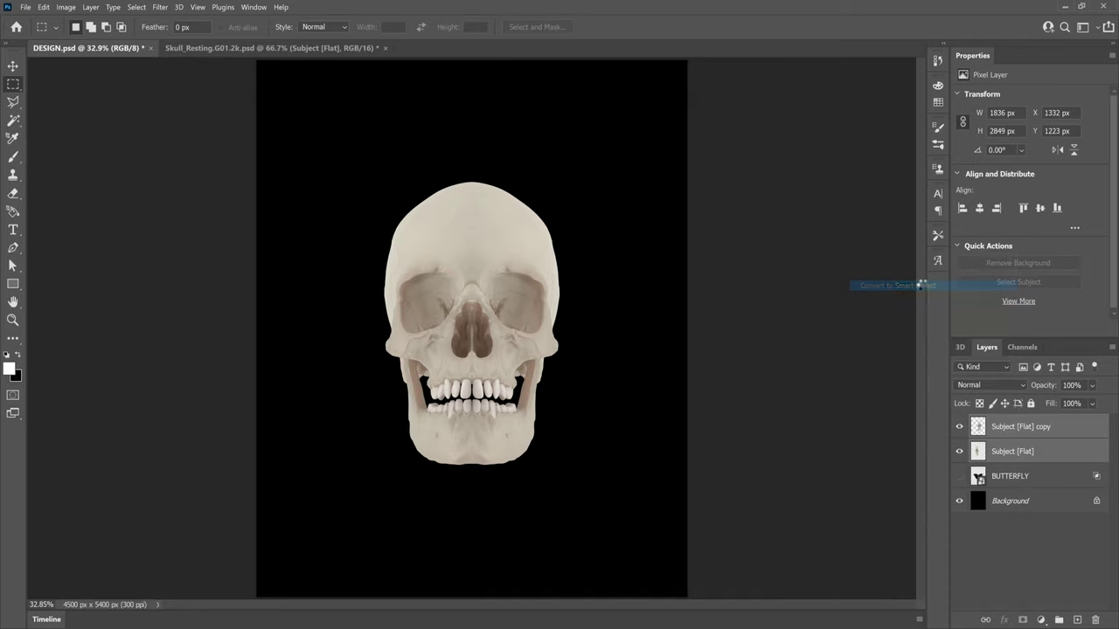
Step: Show the BUTTERFLY layer again and clip the skull smart object to it
key("v")
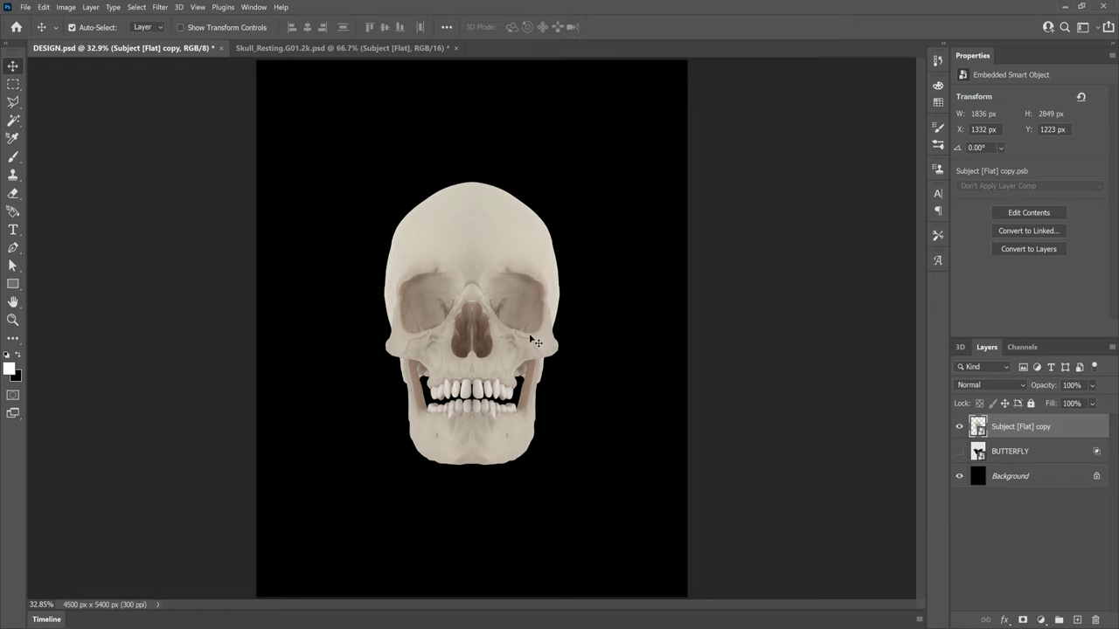
left_click(958, 452)
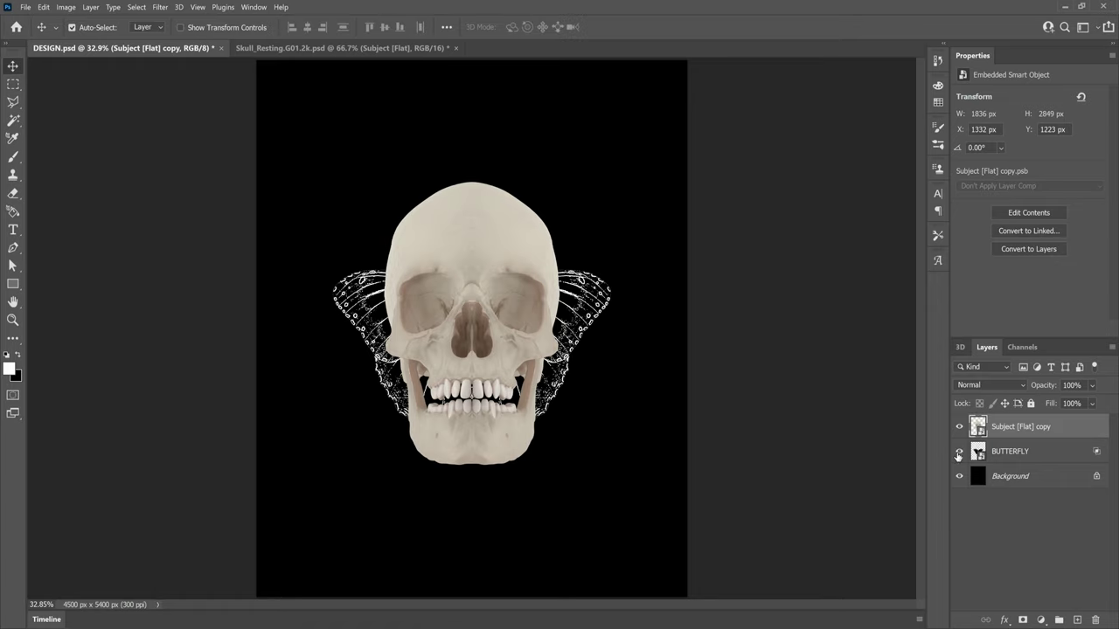
left_click(1038, 437, "alt")
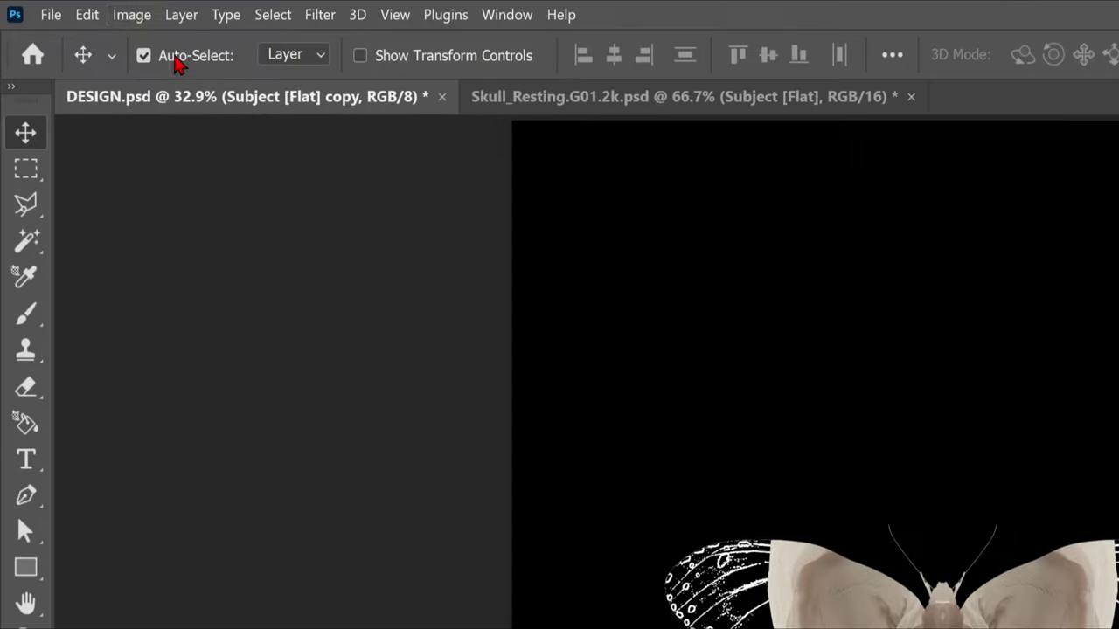
Step: Apply a Threshold adjustment to the skull, tuning the cutoff for pure black and white
left_click(129, 15)
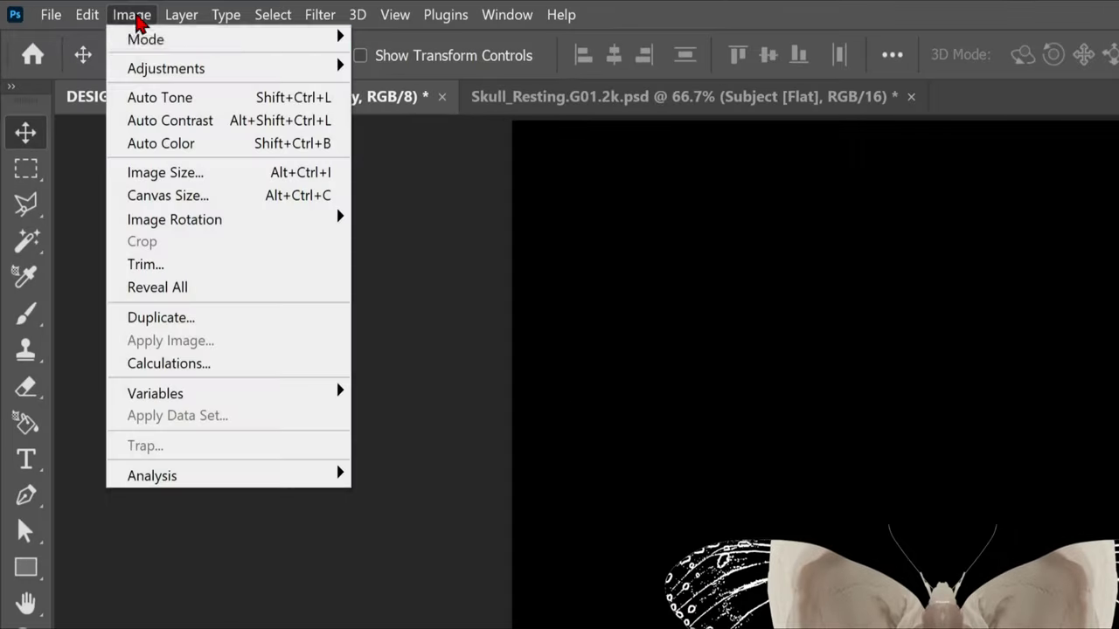
mouse_move(195, 70)
left_click(457, 379)
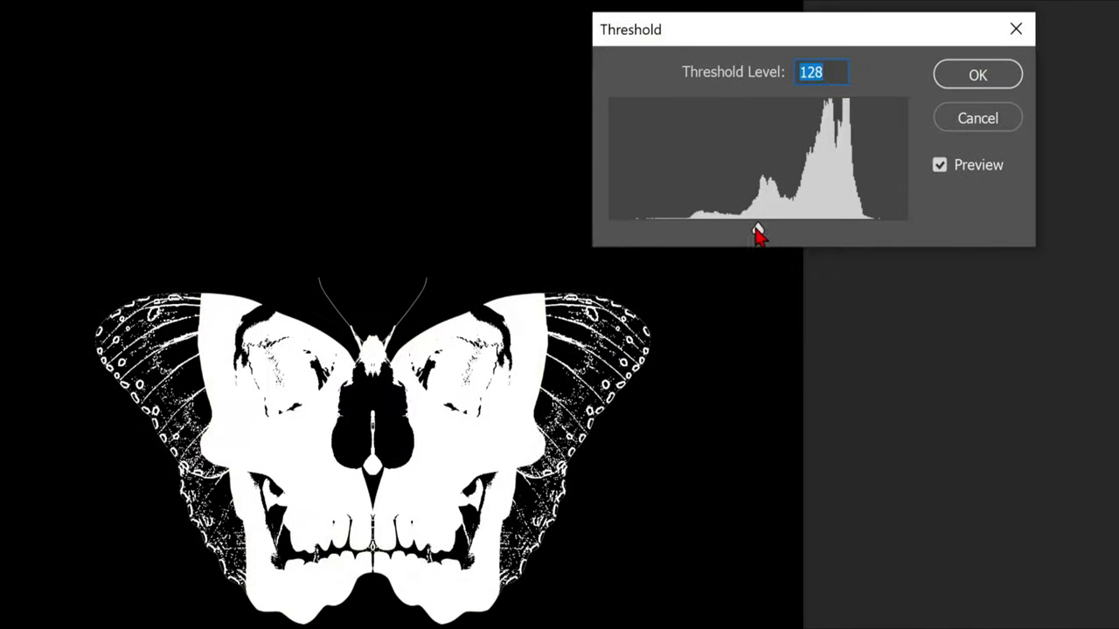
left_click_drag(758, 231, 805, 246)
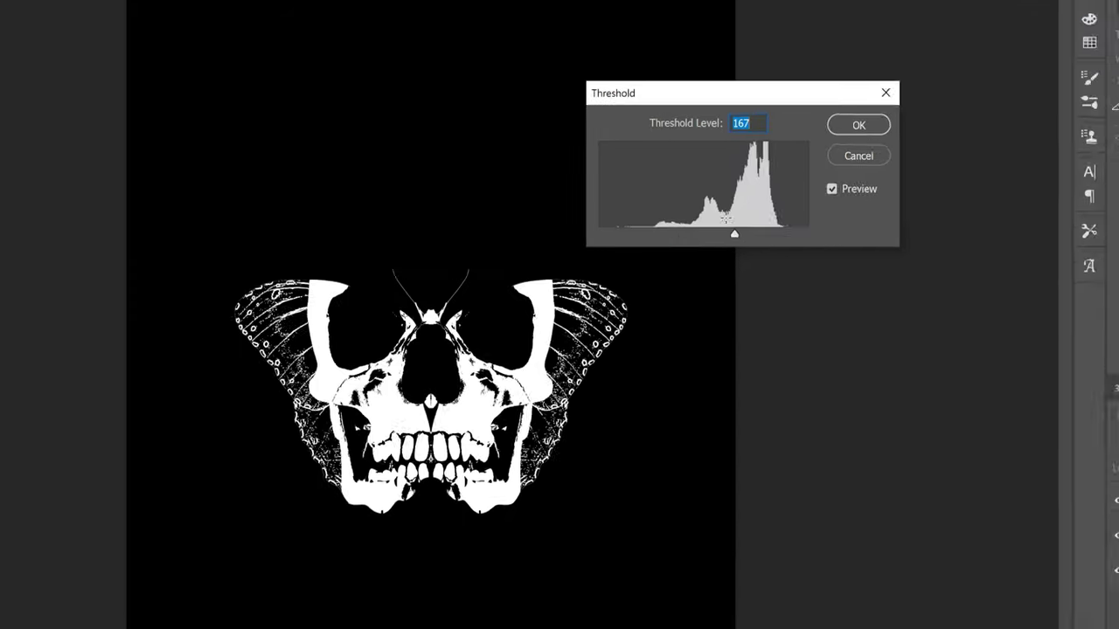
key("Return")
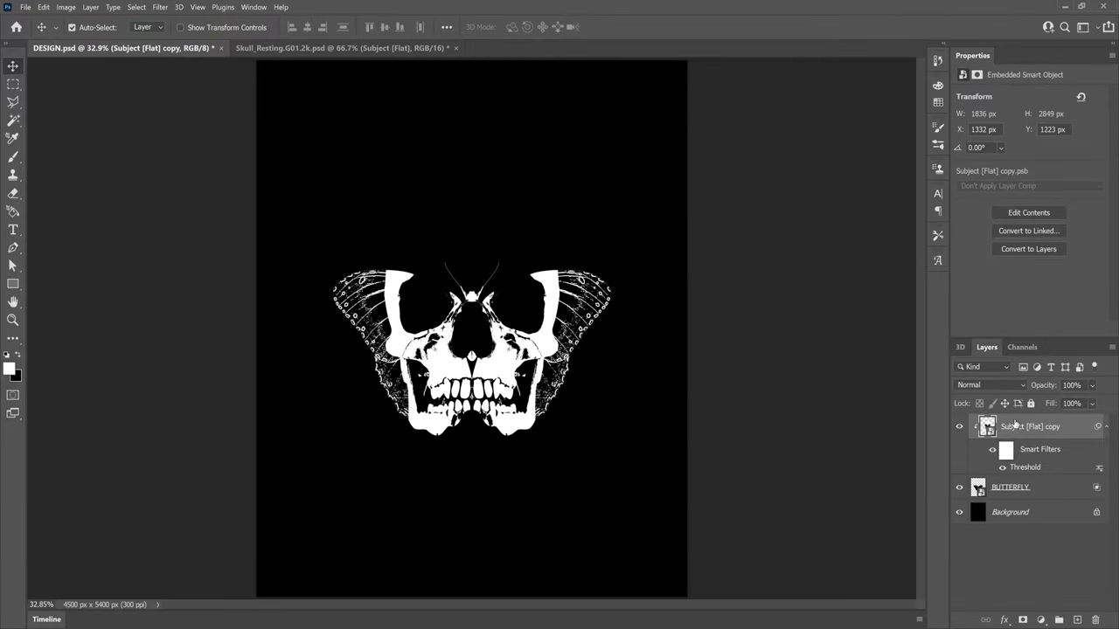
left_click(1013, 389)
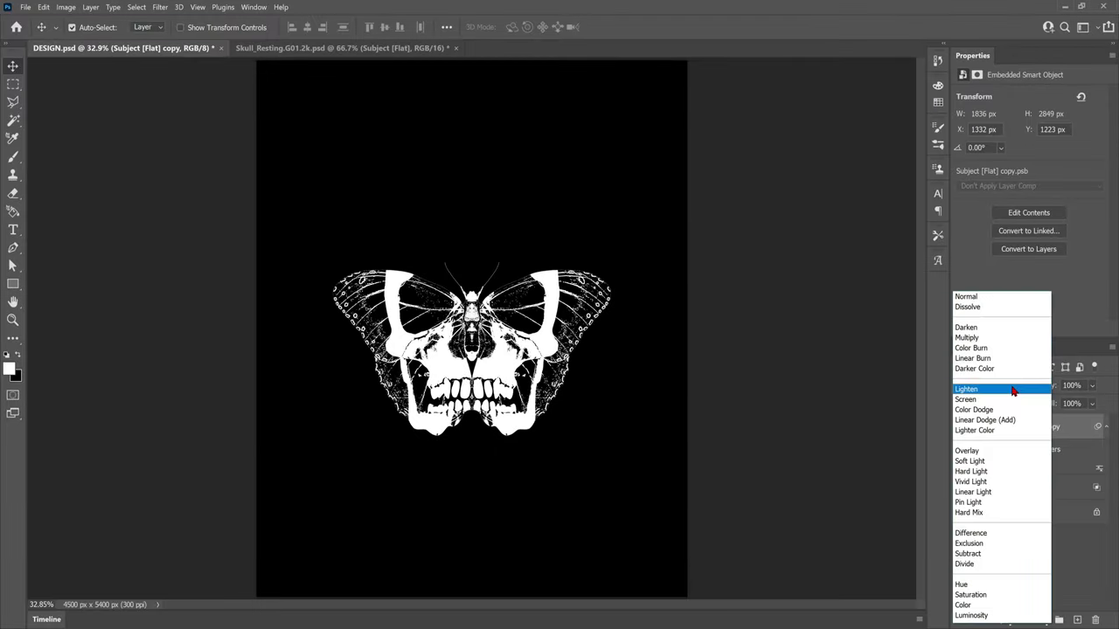
Step: Set the Subject [Flat] copy skull layer's blend mode to Difference
left_click(970, 533)
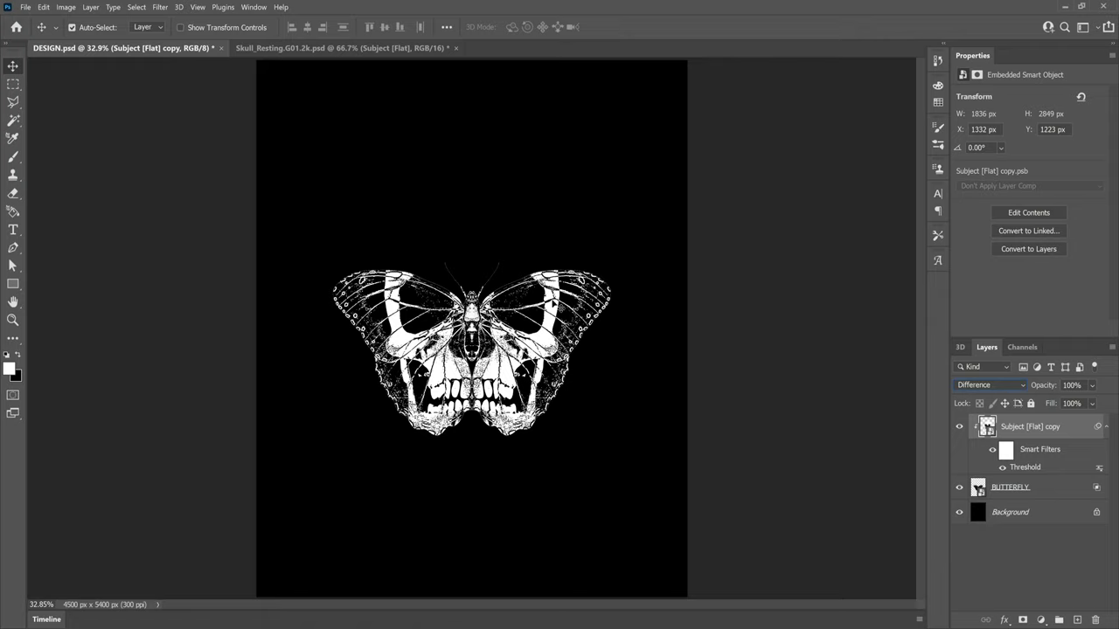
Step: Shorten the skull from top and bottom and widen both sides to 2030 × 2590 px
left_click_drag(477, 361, 478, 376)
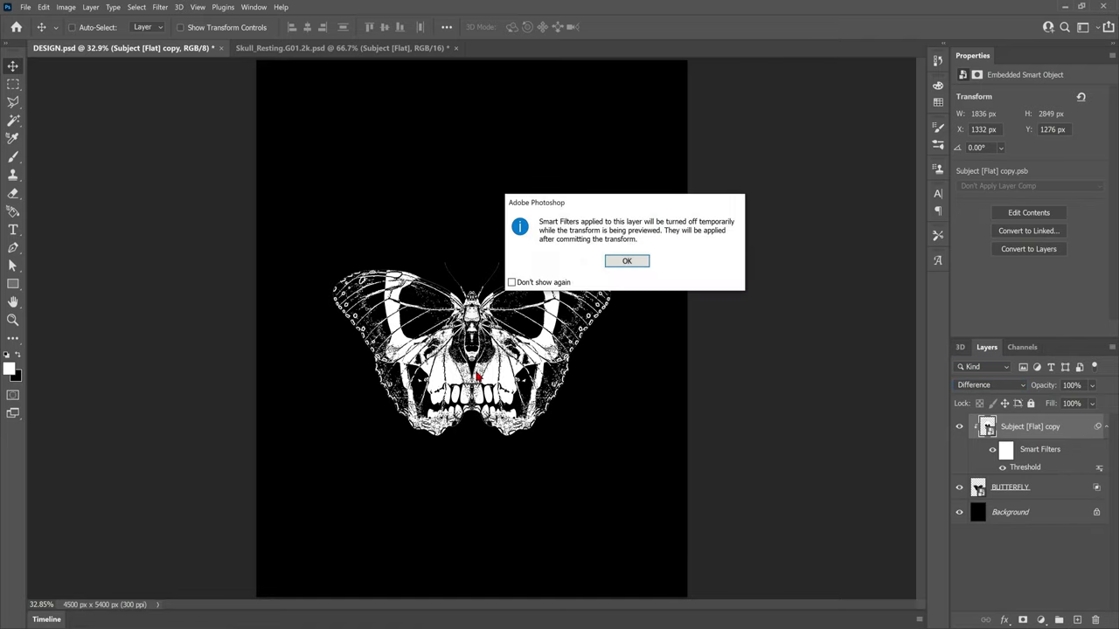
left_click(626, 262)
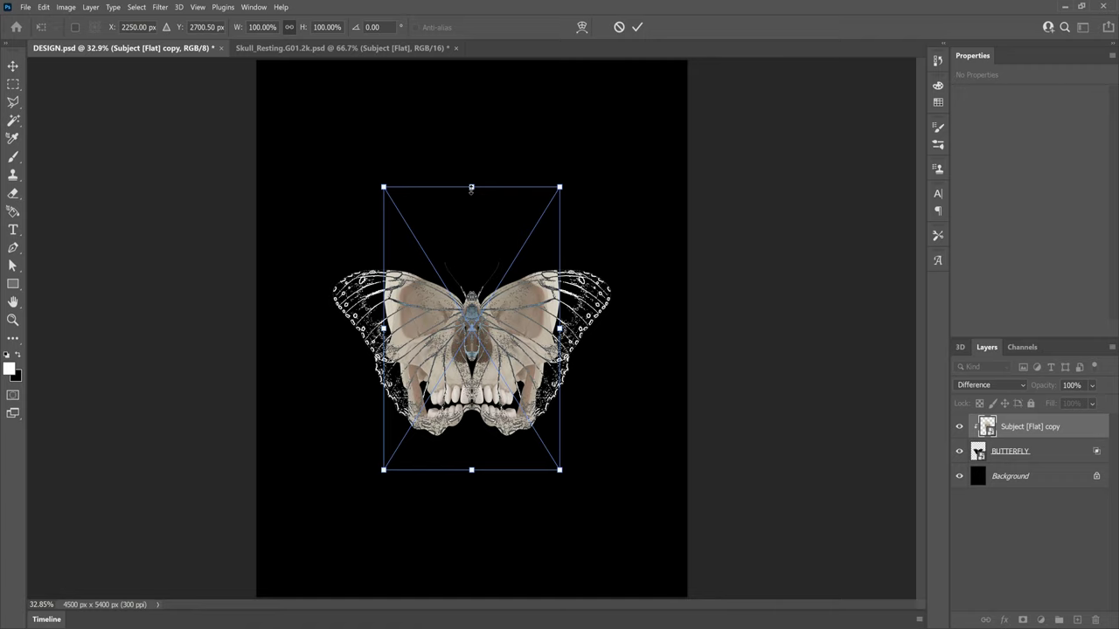
left_click_drag(471, 189, 472, 203)
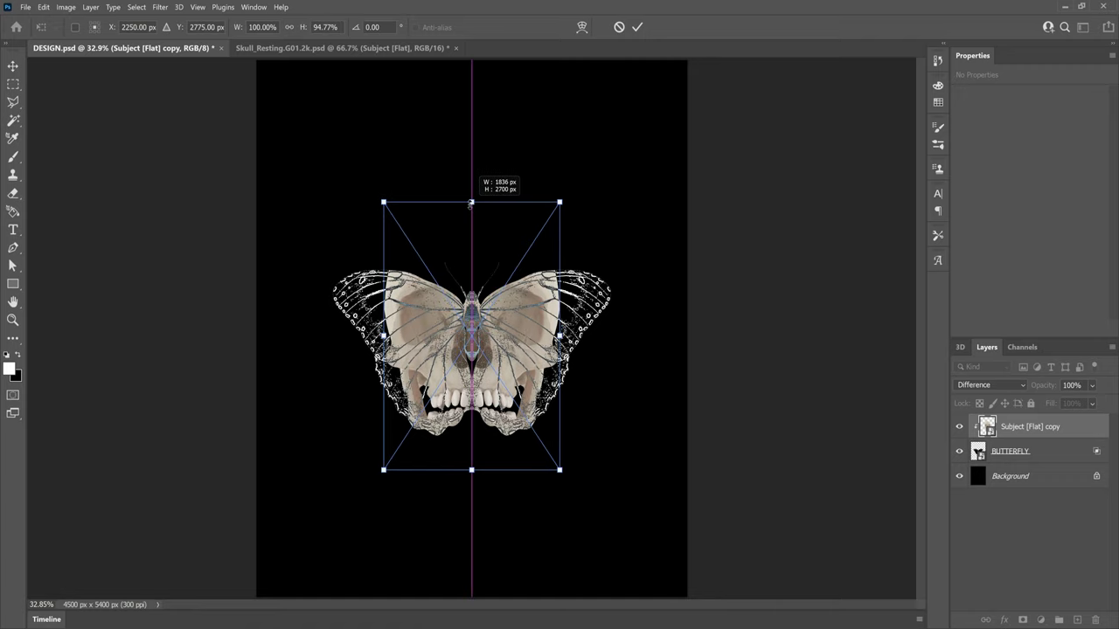
left_click_drag(471, 468, 471, 459)
left_click_drag(560, 335, 569, 330)
left_click_drag(383, 331, 376, 330)
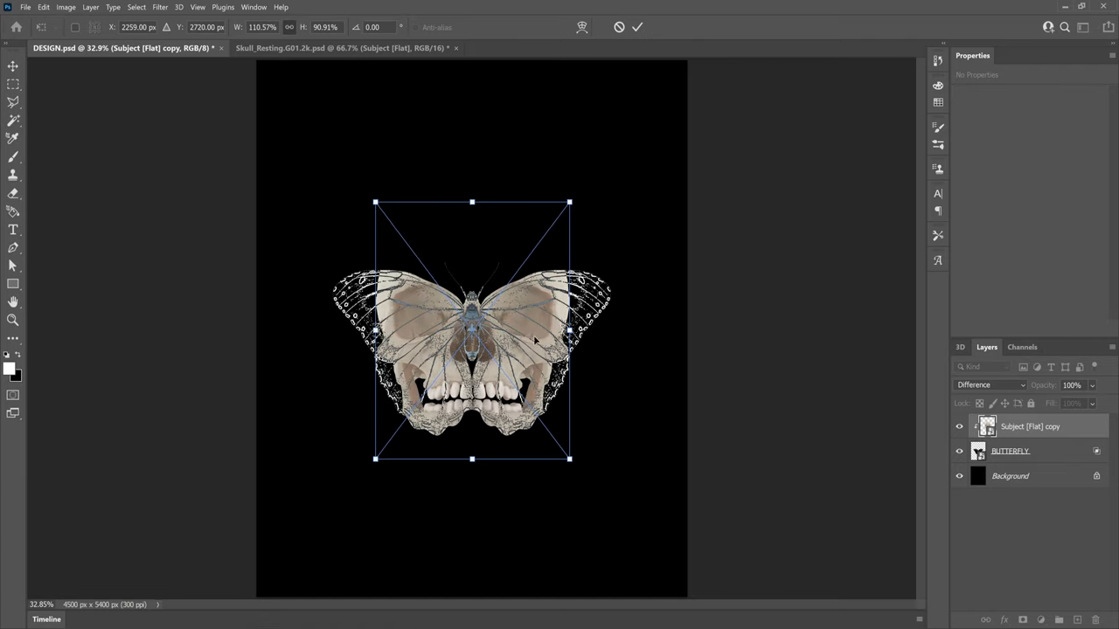
key("Return")
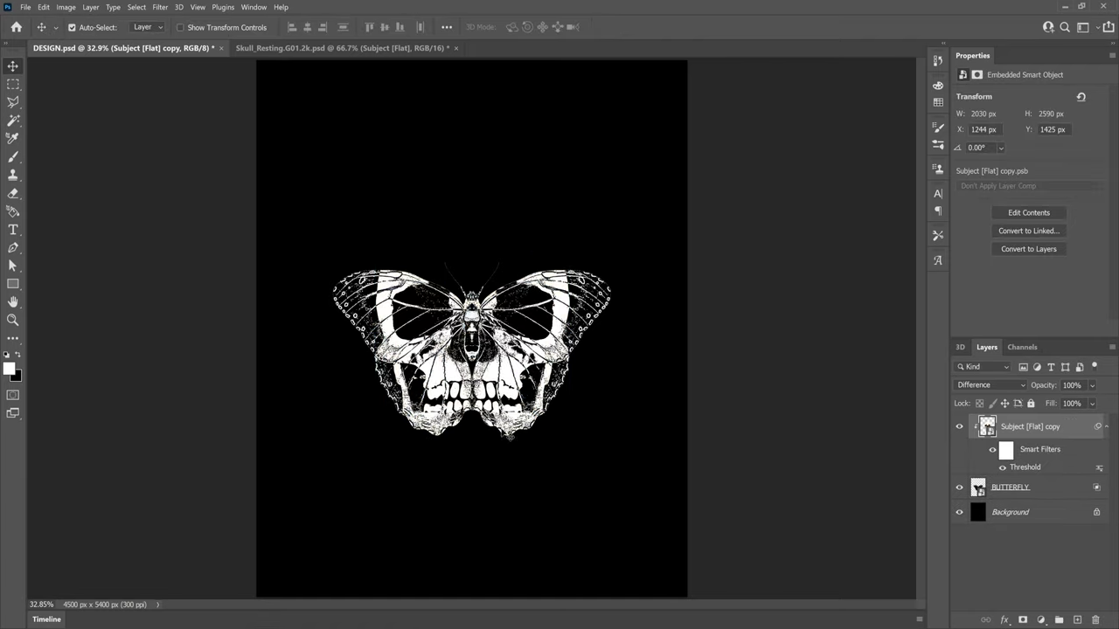
Step: Add a new layer above BUTTERFLY and ready the Brush zoomed in on the skull
left_click(17, 356)
left_click(1065, 487)
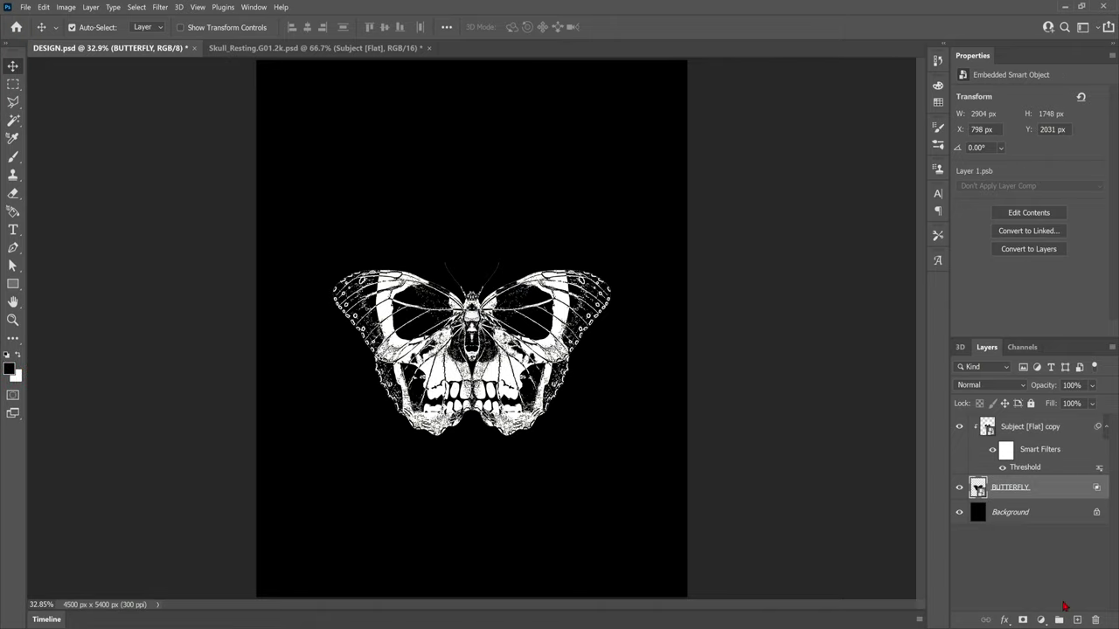
left_click(1077, 620)
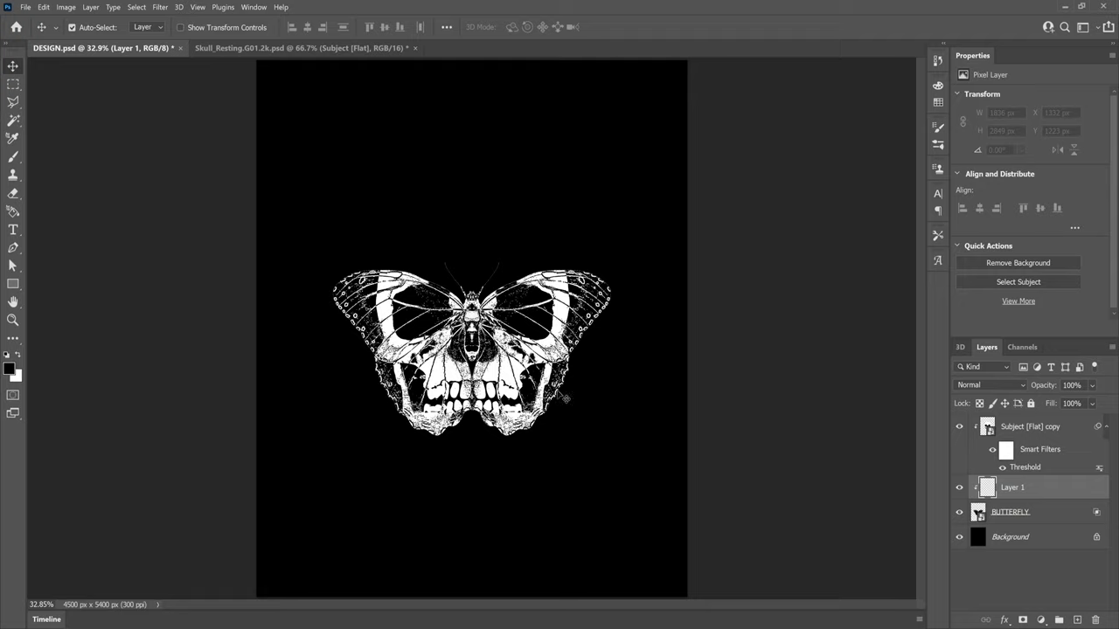
left_click(13, 159)
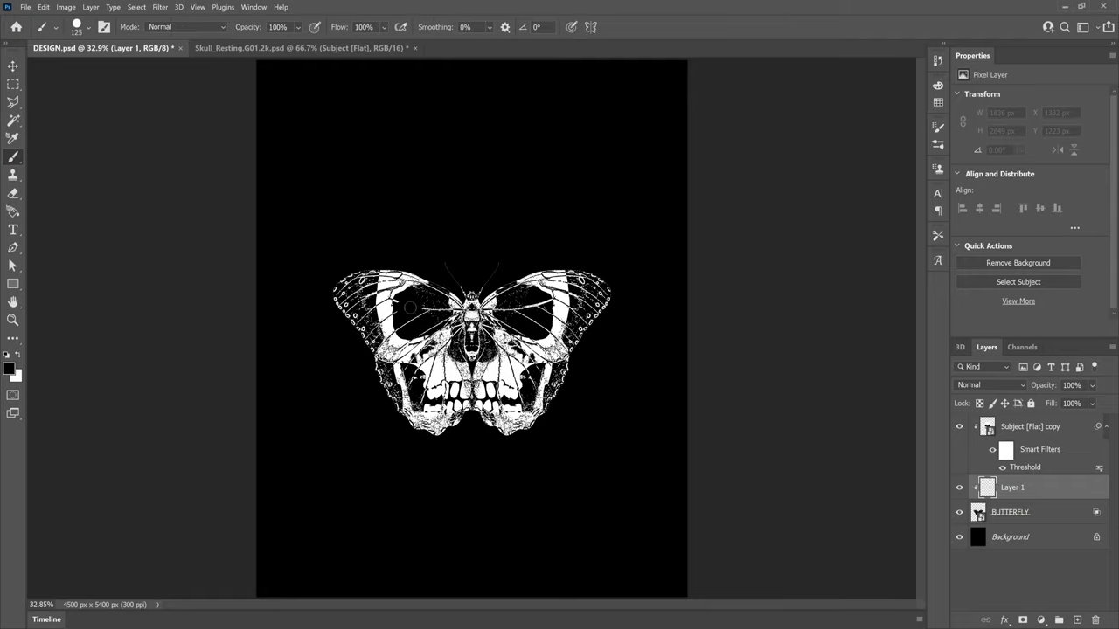
key("z")
left_click(419, 287)
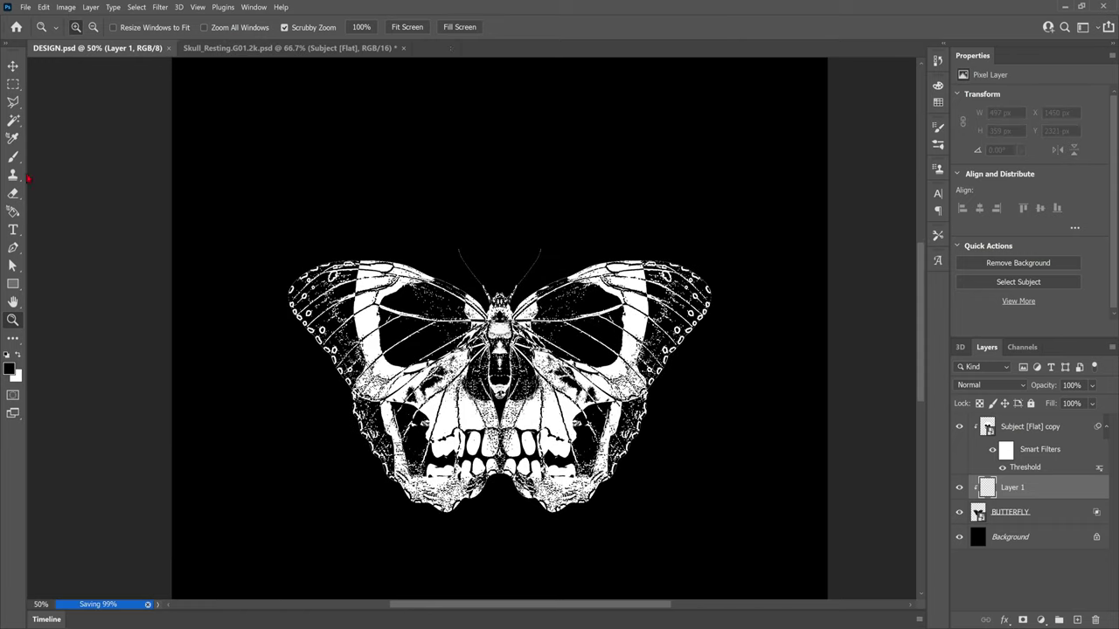
key("b")
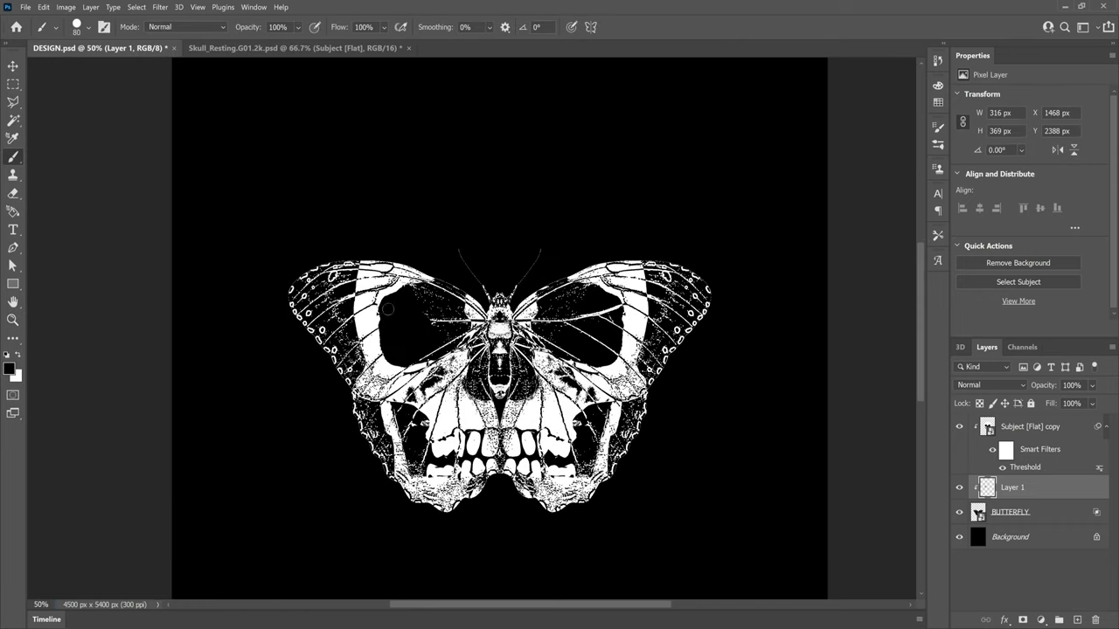
Step: Paint out the white specks in both eye sockets and paint white over the teeth
mouse_move(411, 356)
left_mouse_down()
mouse_move(445, 340)
mouse_move(451, 307)
left_mouse_up()
mouse_move(550, 324)
left_mouse_down()
mouse_move(597, 324)
mouse_move(579, 353)
mouse_move(543, 325)
mouse_move(610, 348)
mouse_move(614, 306)
mouse_move(614, 320)
mouse_move(566, 304)
mouse_move(452, 315)
left_mouse_up()
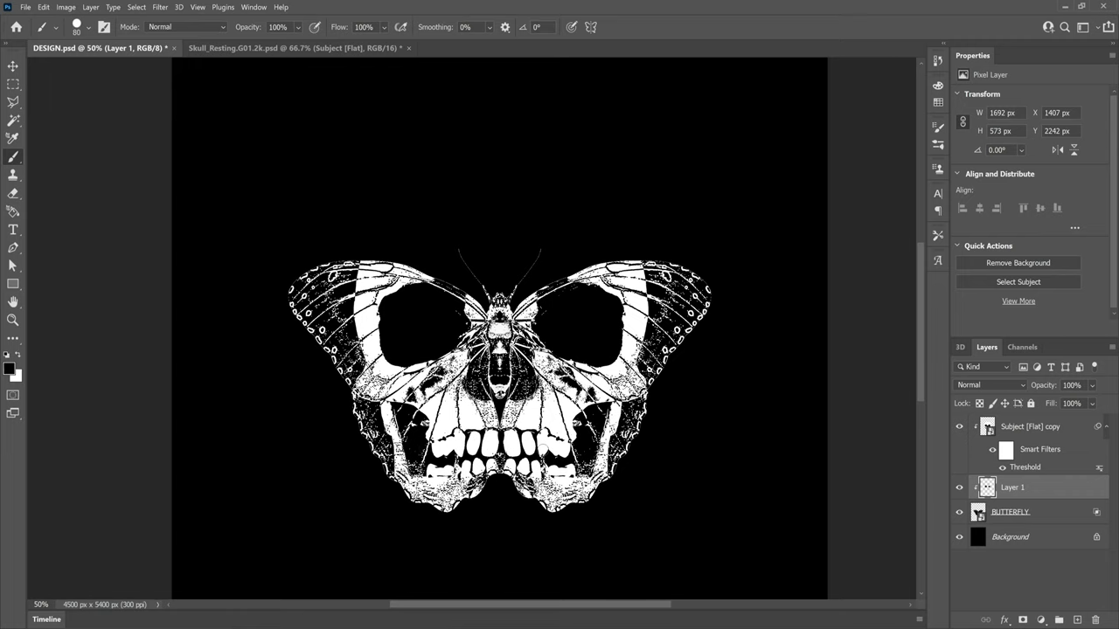
left_click_drag(542, 451, 461, 473)
scroll(494, 450, "up", 2)
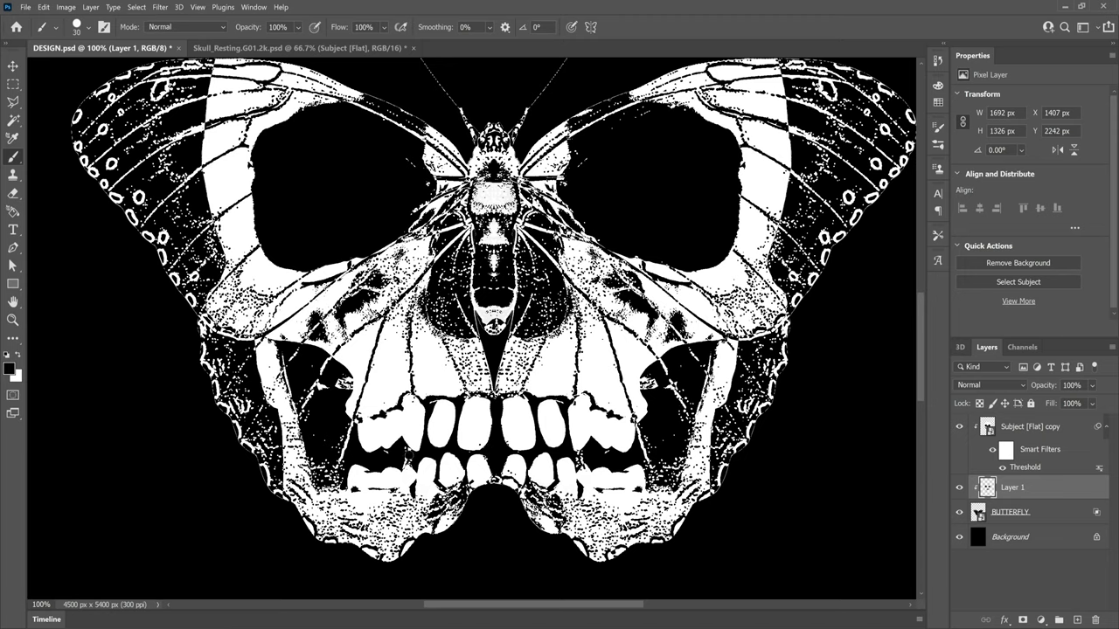
key("z")
right_click(229, 328)
left_click(258, 339)
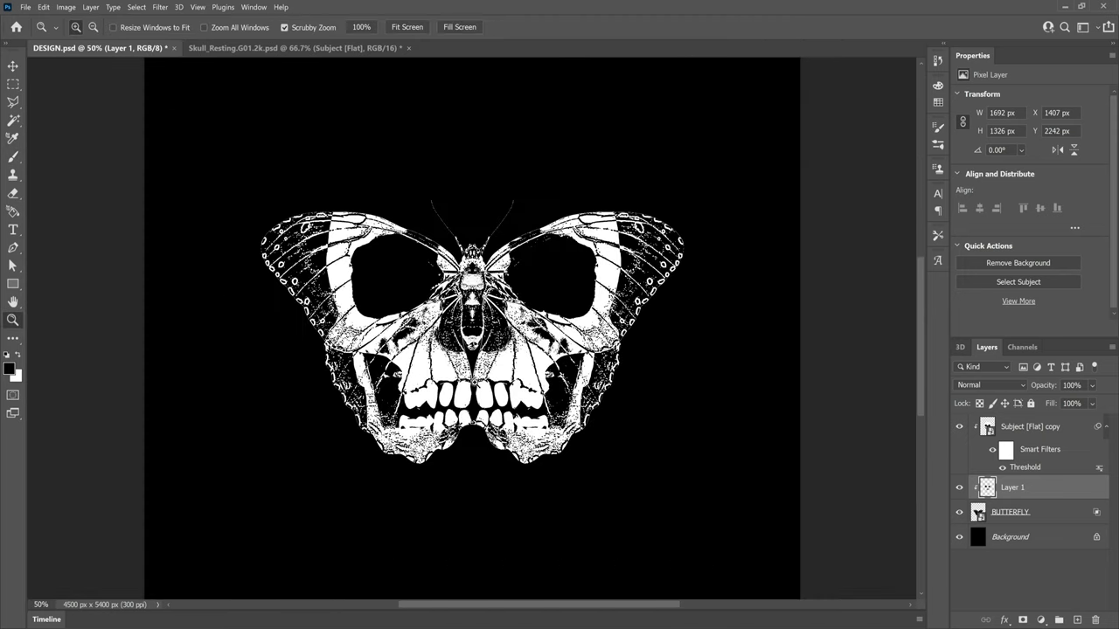
scroll(472, 350, "up", 2)
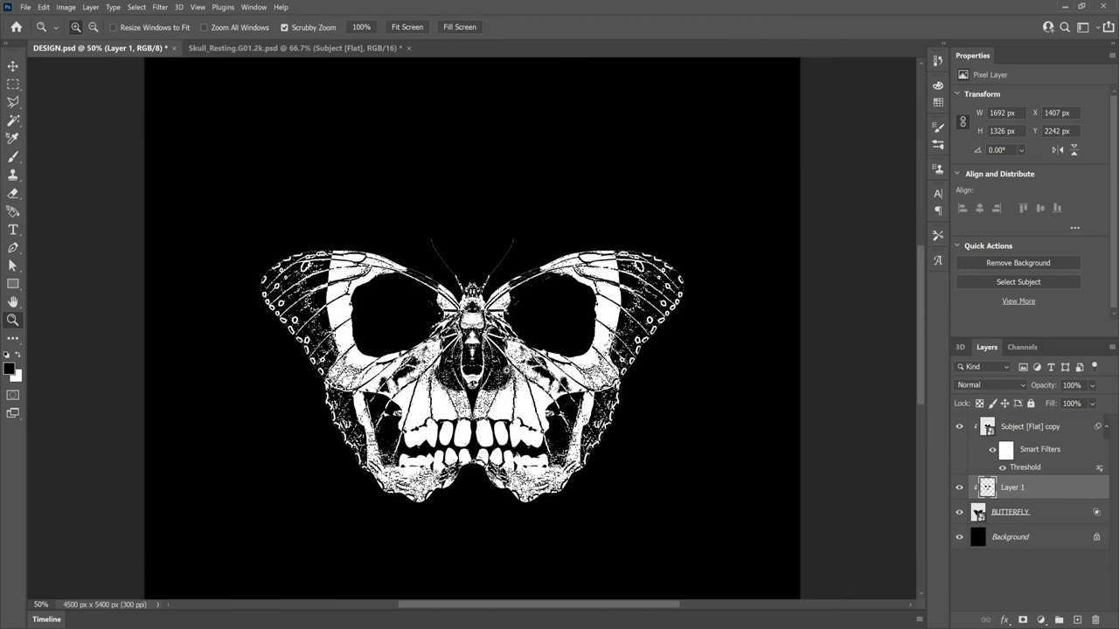
scroll(506, 368, "up", 2)
key("b")
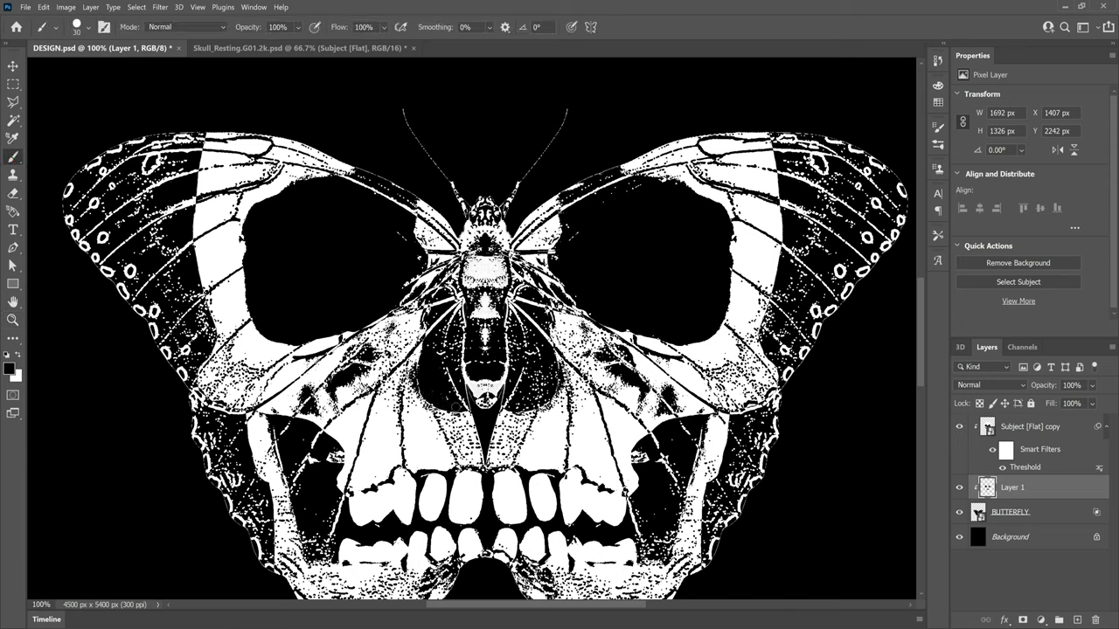
key("bracketleft")
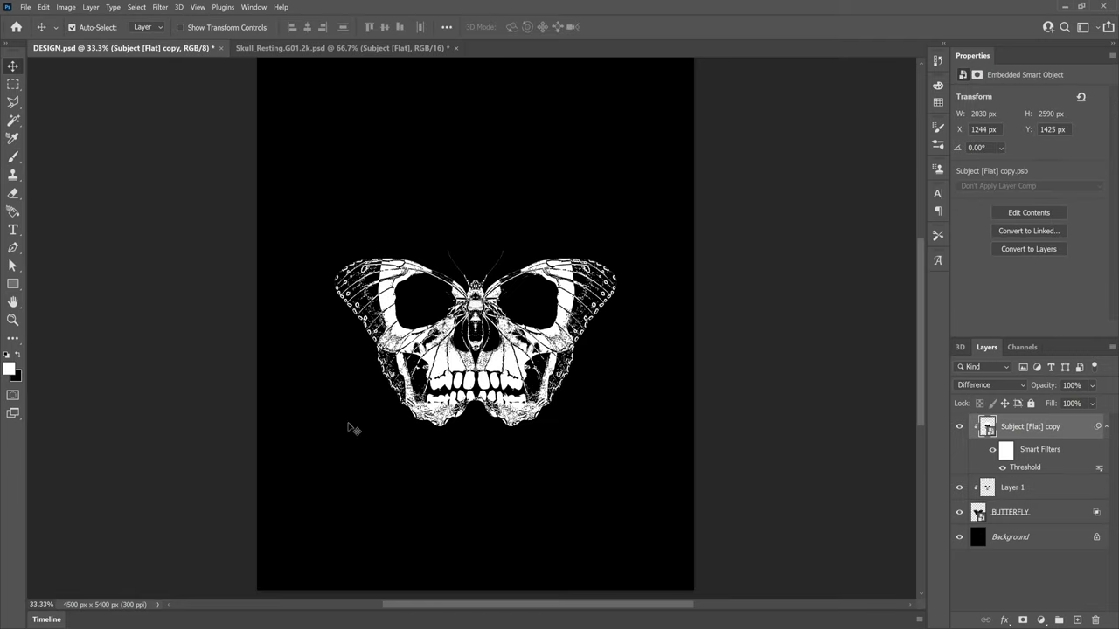
Step: Type the word PULSE below the skull
left_click(13, 229)
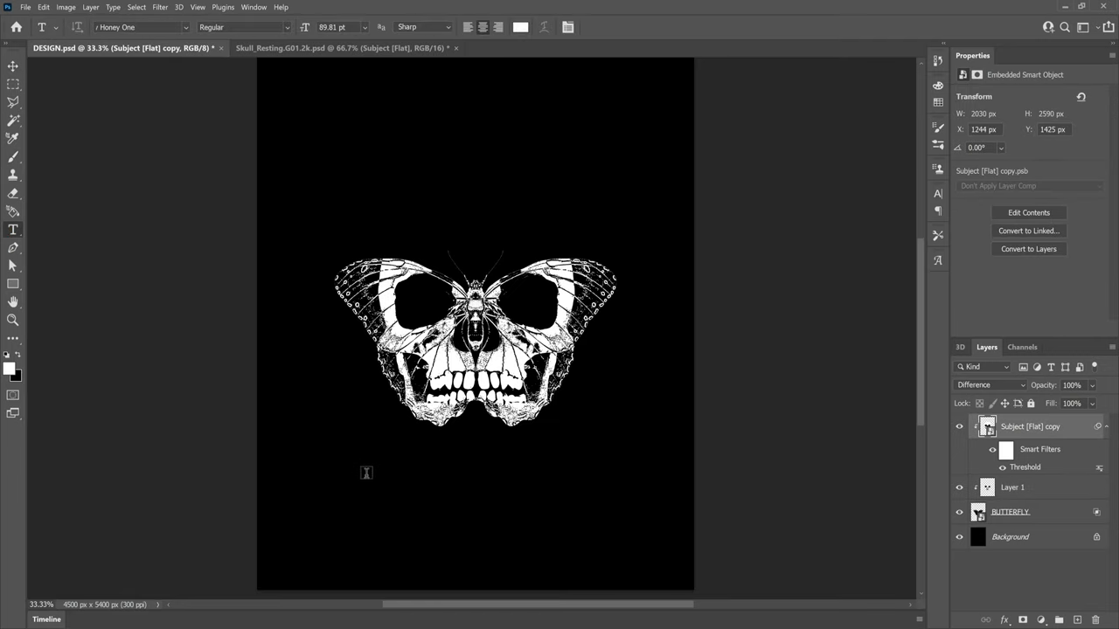
left_click(392, 471)
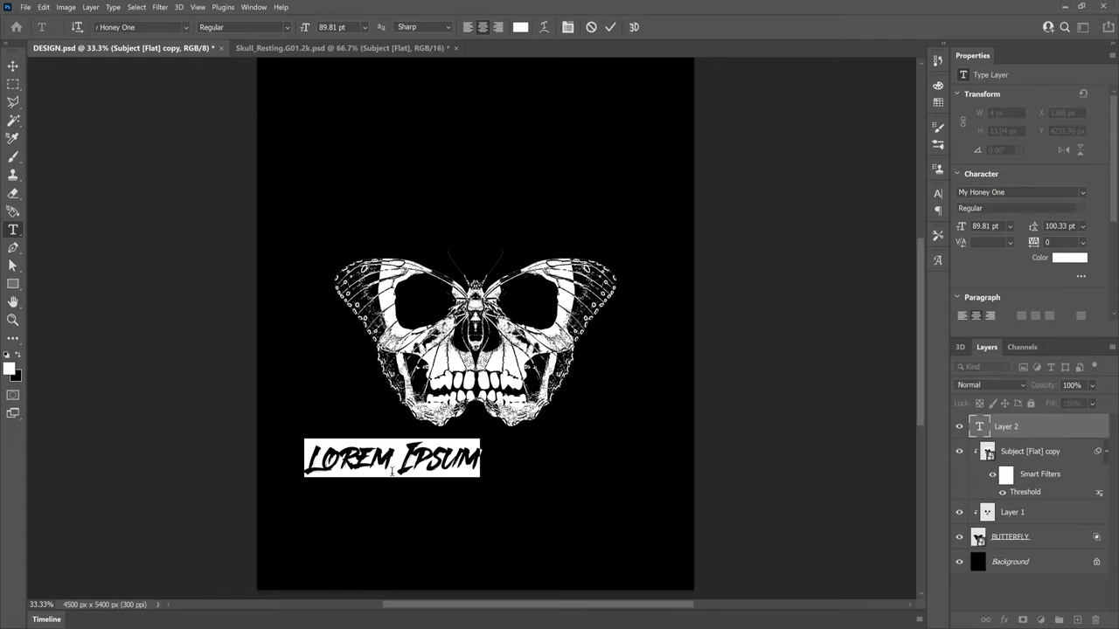
type("PULSE")
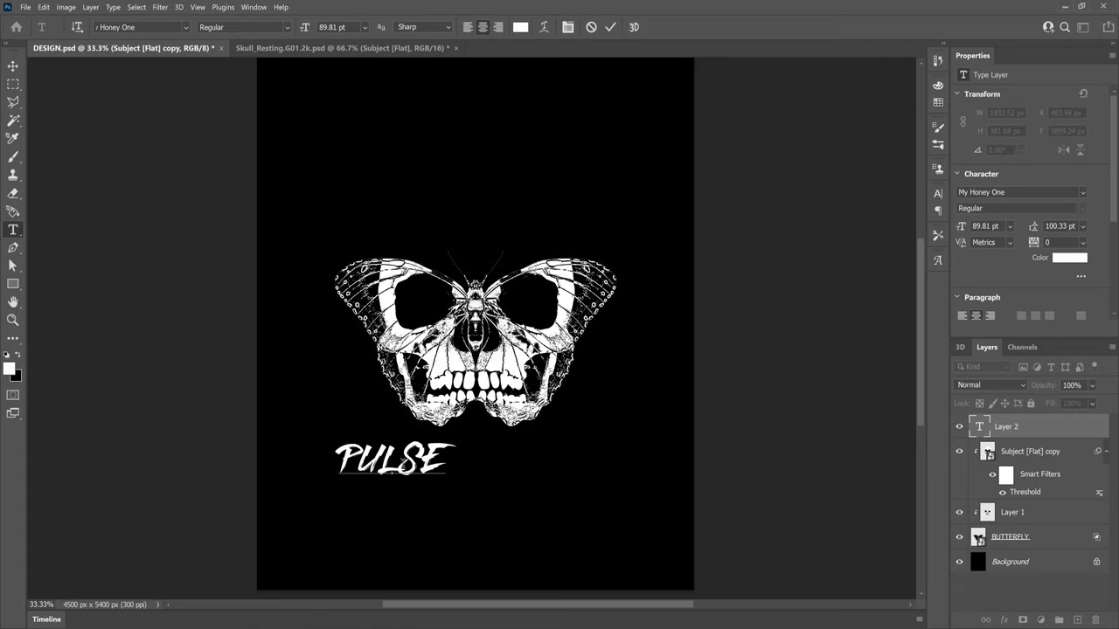
left_click(13, 65)
Step: Scale PULSE up and centre it just beneath the skull's teeth
key("ctrl+t")
left_click_drag(457, 439, 536, 399)
left_click_drag(457, 404, 504, 398)
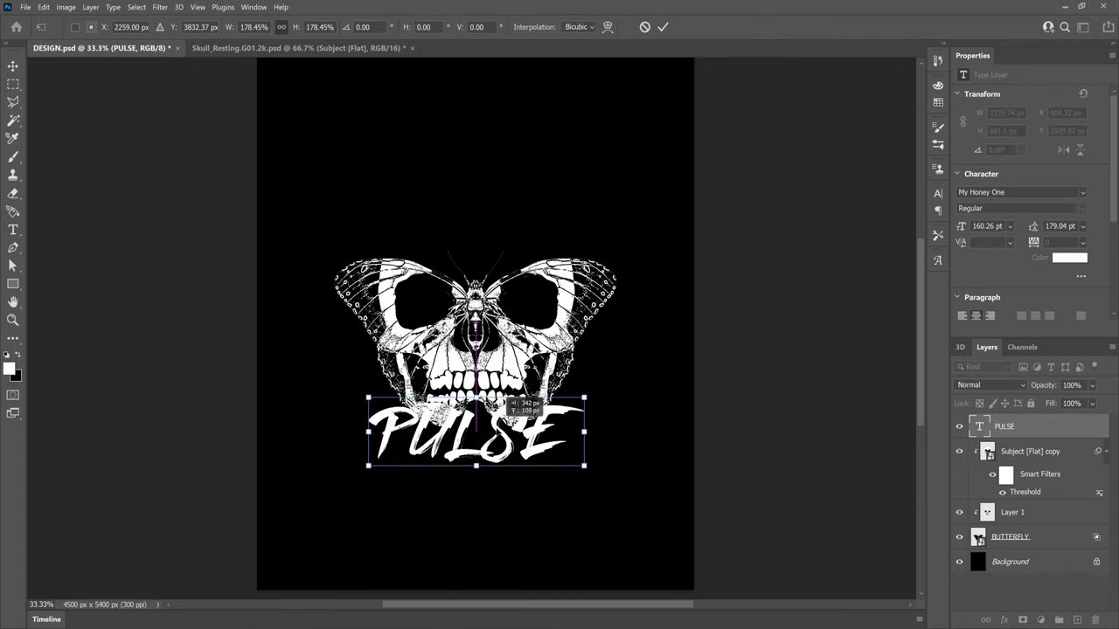
left_click_drag(583, 398, 530, 409)
key("Return")
key("ctrl+plus")
key("ctrl+plus")
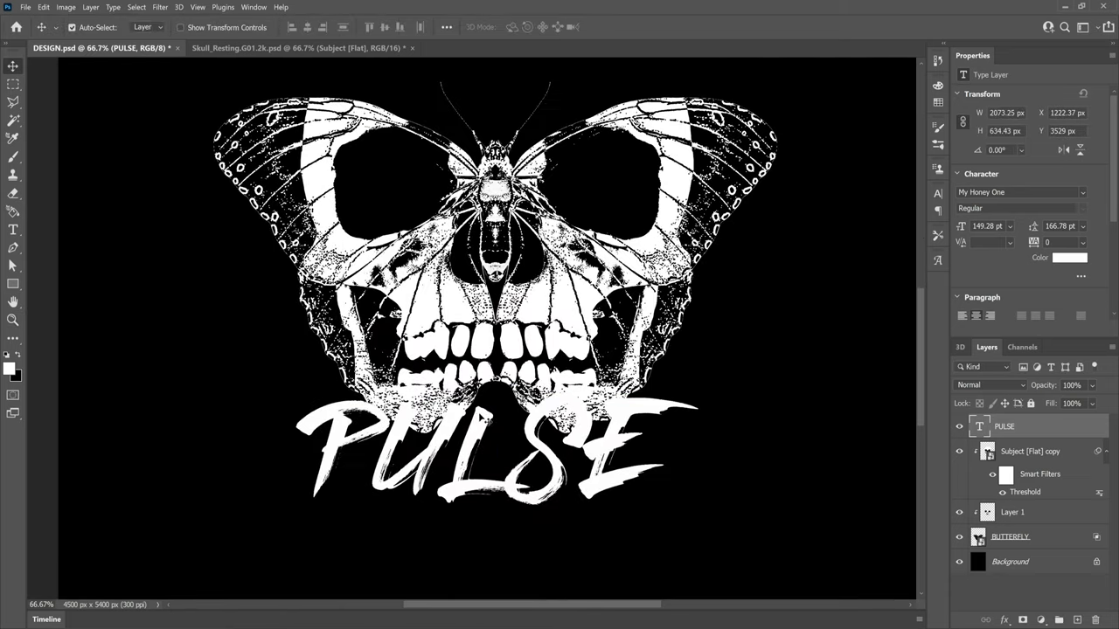
key("Left")
key("Left")
key("Left")
key("Left")
key("Left")
key("Left")
key("ctrl+minus")
key("ctrl+minus")
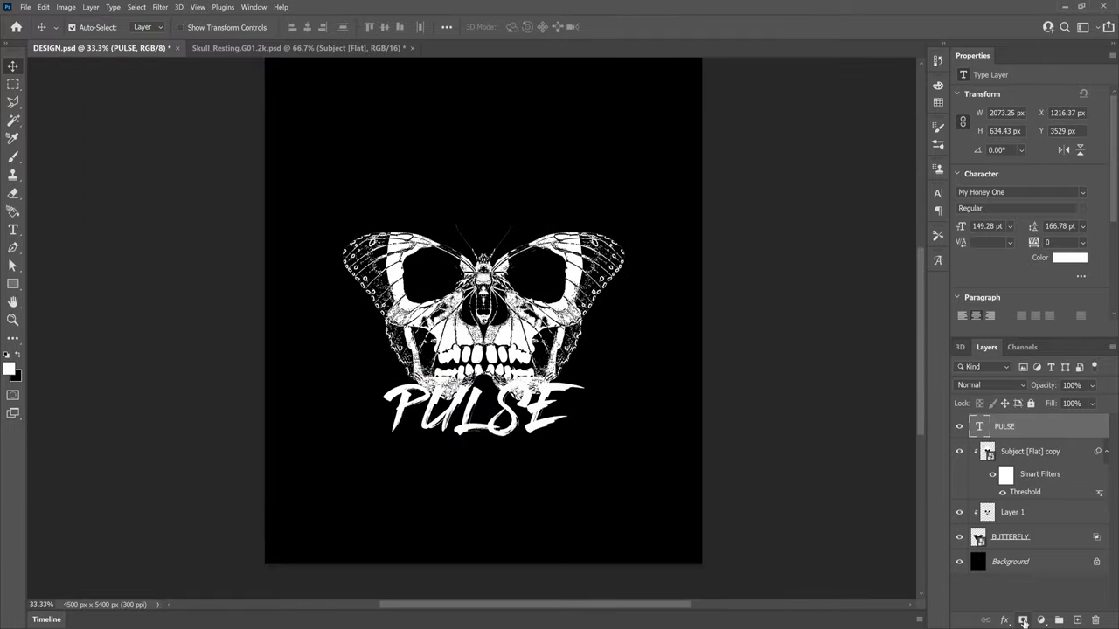
Step: Give the PULSE layer a black 35 px outside Stroke effect
left_click(1005, 620)
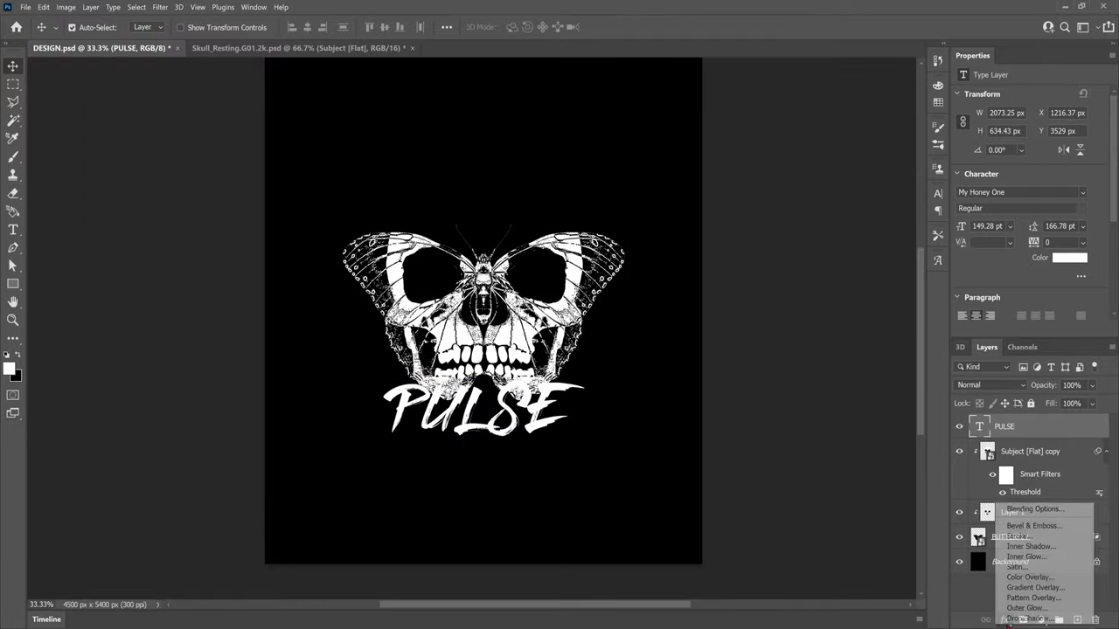
left_click(1024, 548)
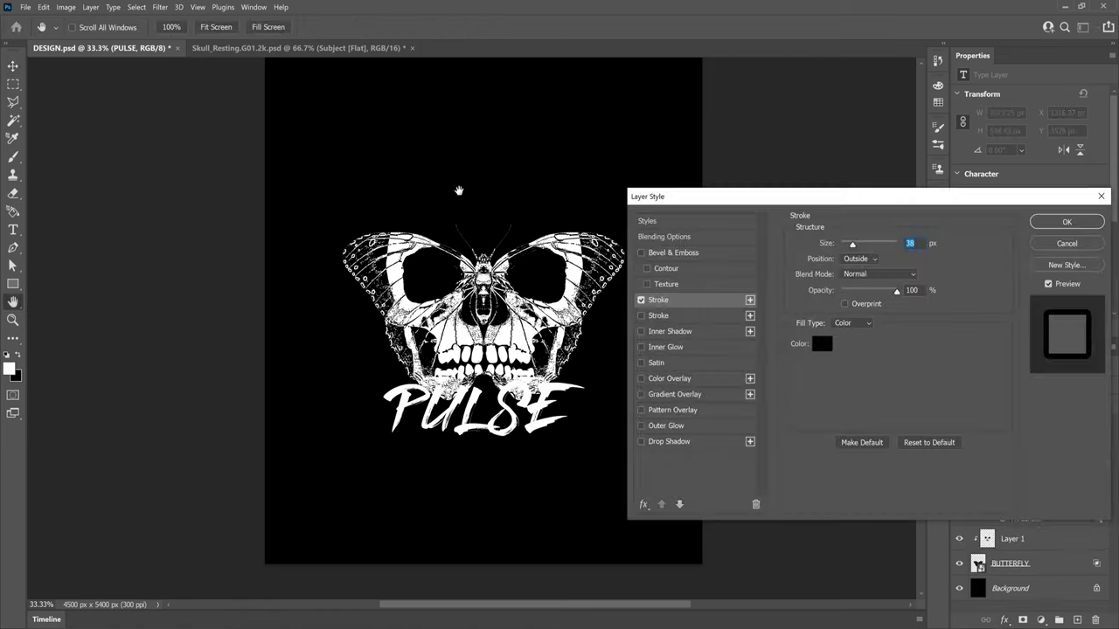
left_click_drag(857, 246, 854, 248)
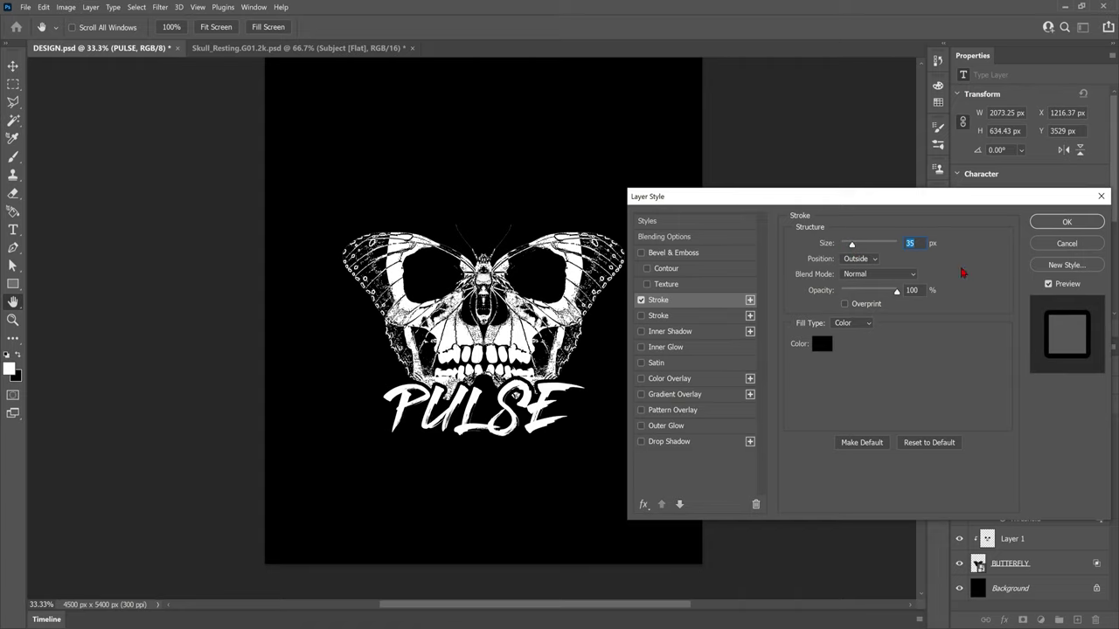
left_click(1065, 224)
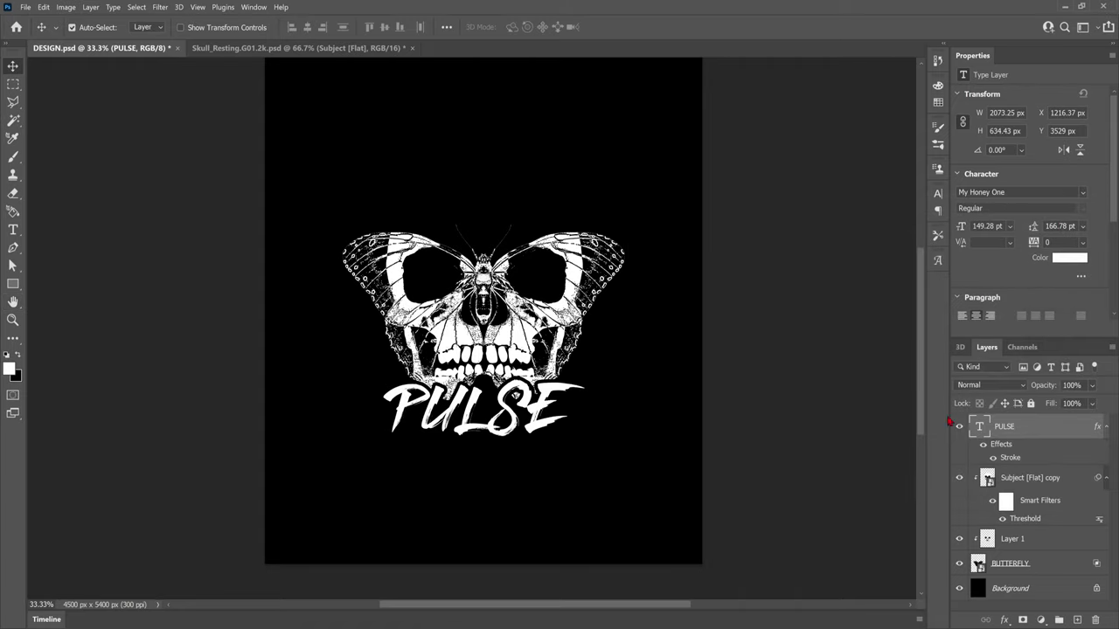
Step: Convert the PULSE text layer to a shape
right_click(1020, 441)
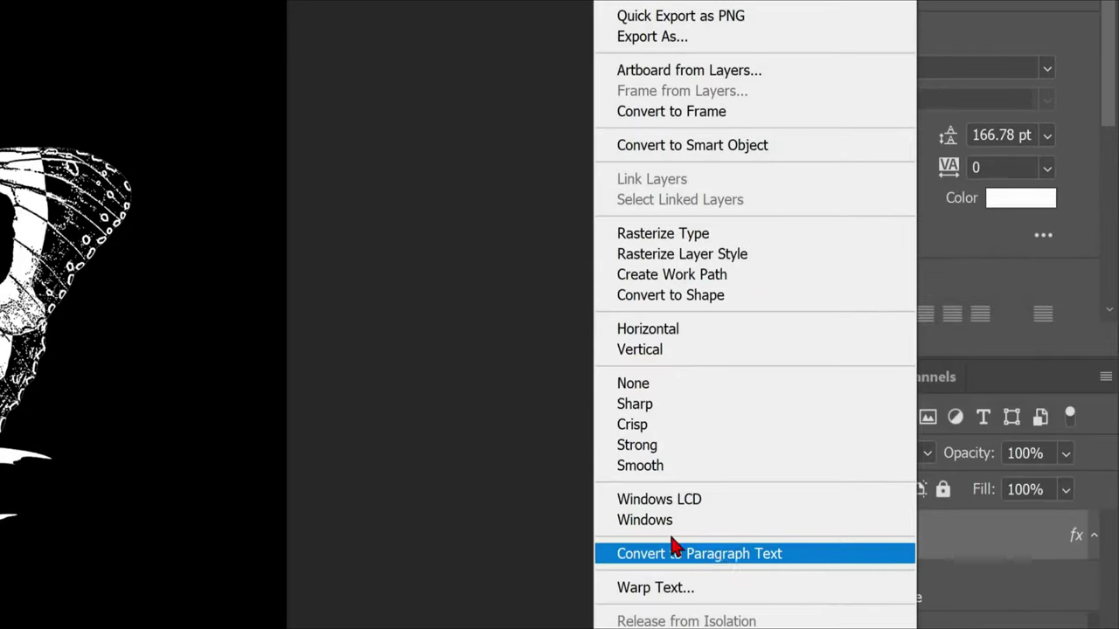
left_click(680, 297)
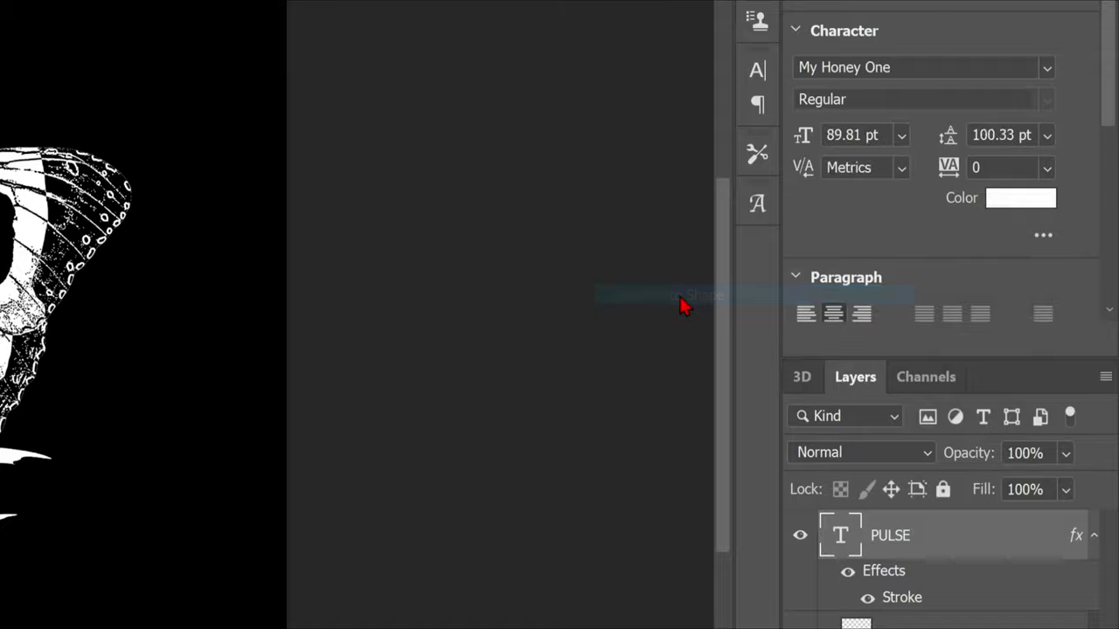
key("ctrl+plus")
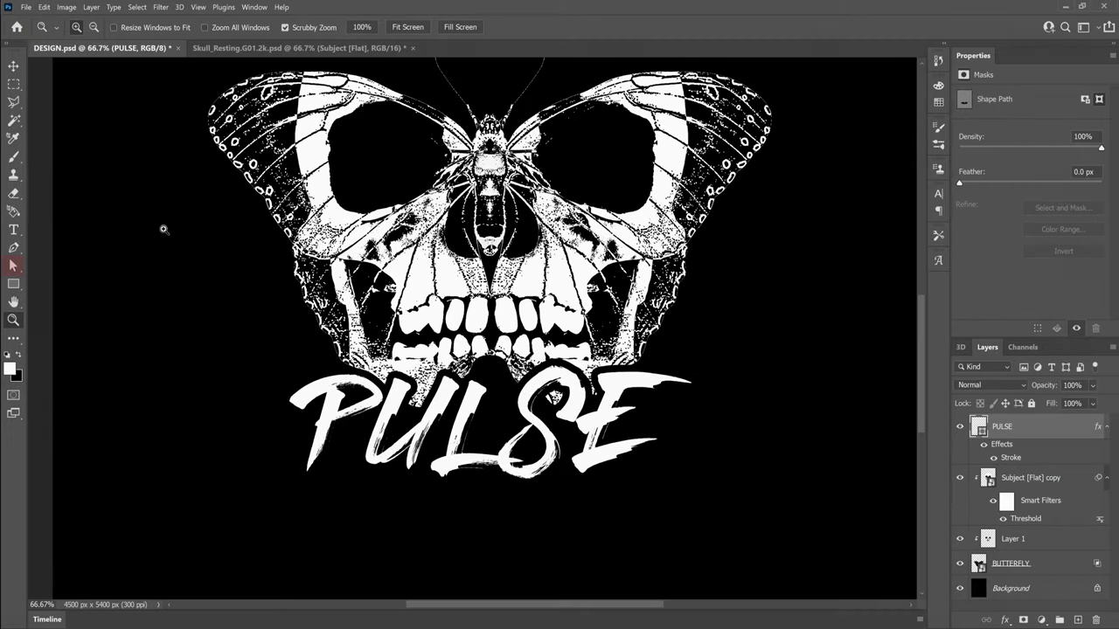
Step: Select the L letter path and drag it upward into the skull's jaw
left_click(13, 265)
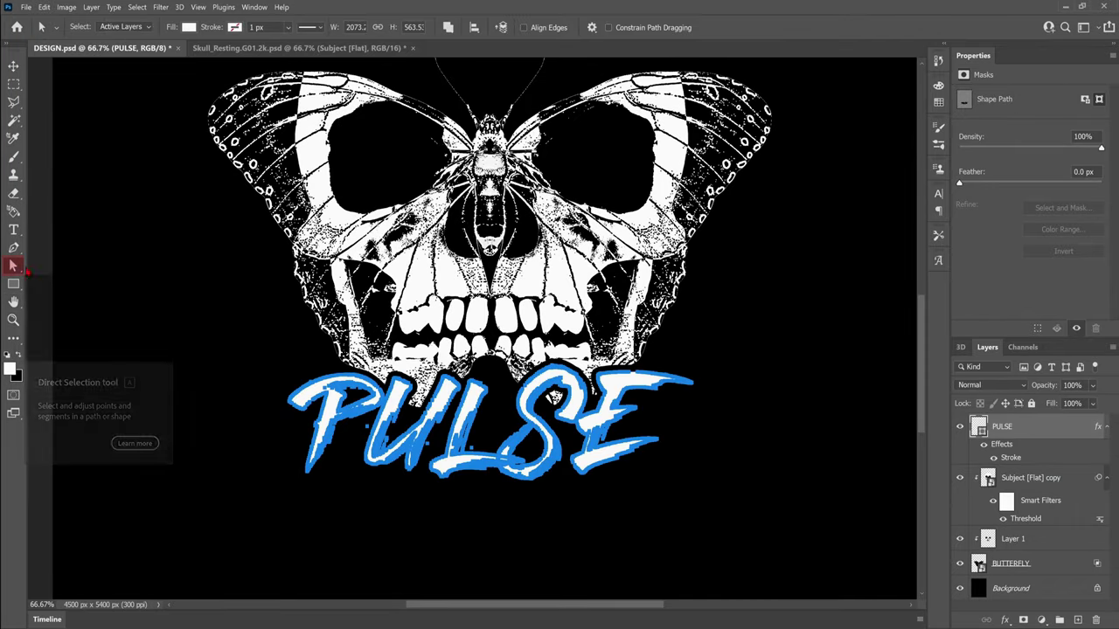
left_click(276, 346)
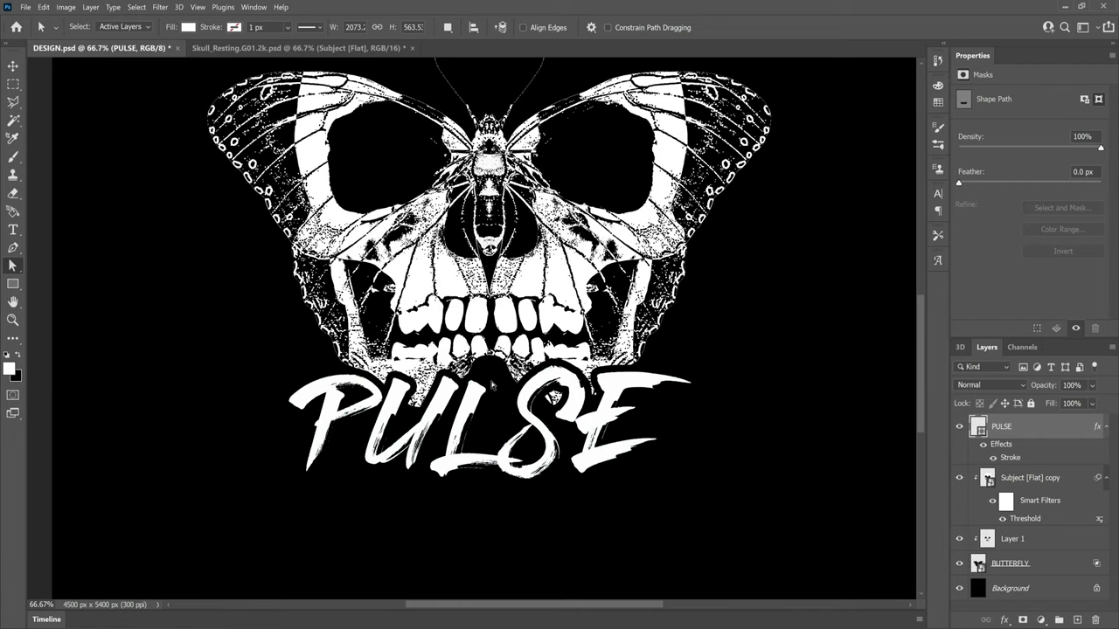
left_click(469, 395)
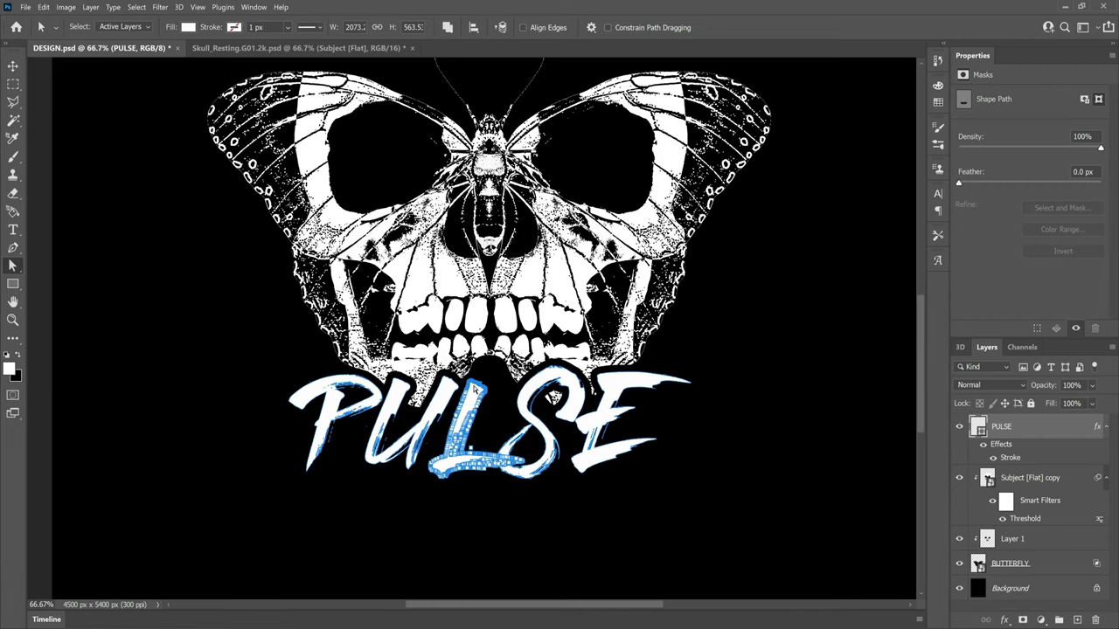
left_click_drag(477, 390, 491, 351)
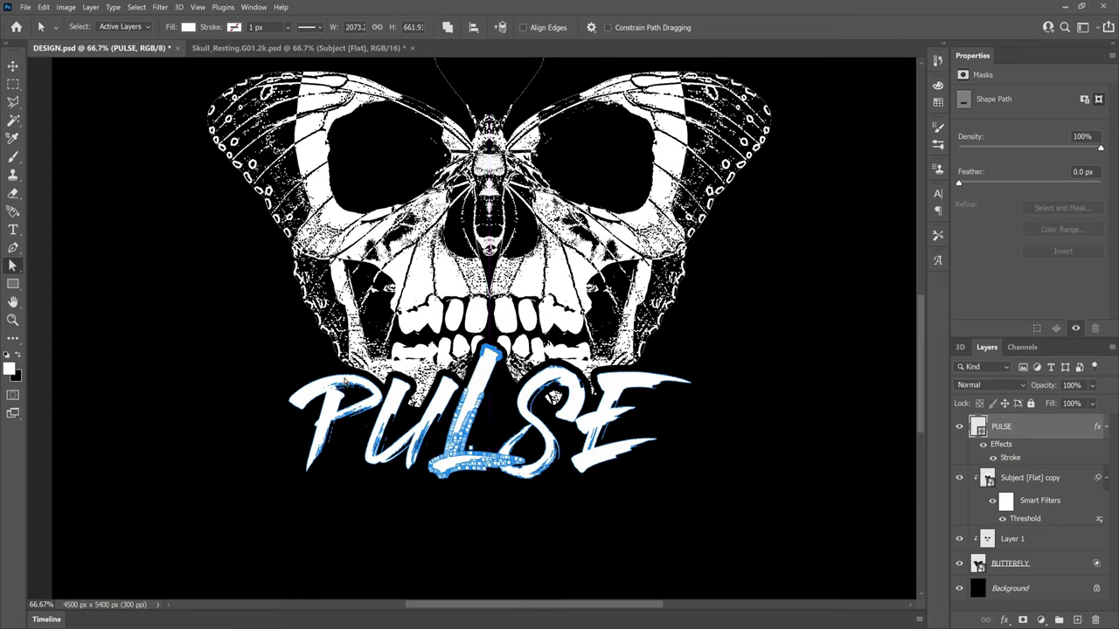
key("v")
left_click(129, 247)
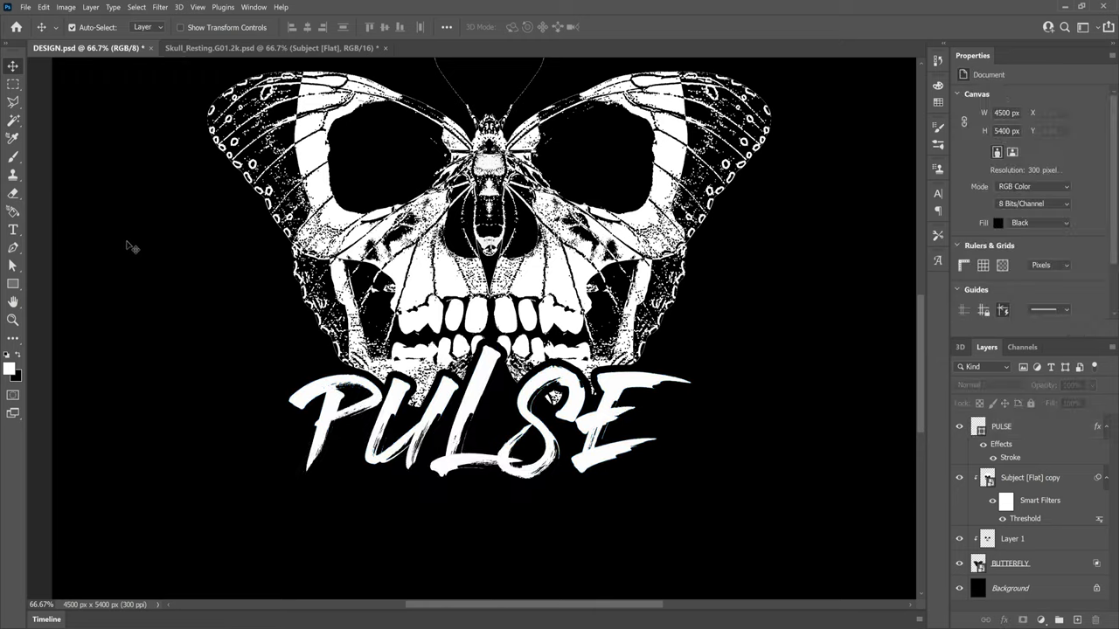
Step: On a new layer, paint the dashed butterfly antennae solid
left_click(13, 319)
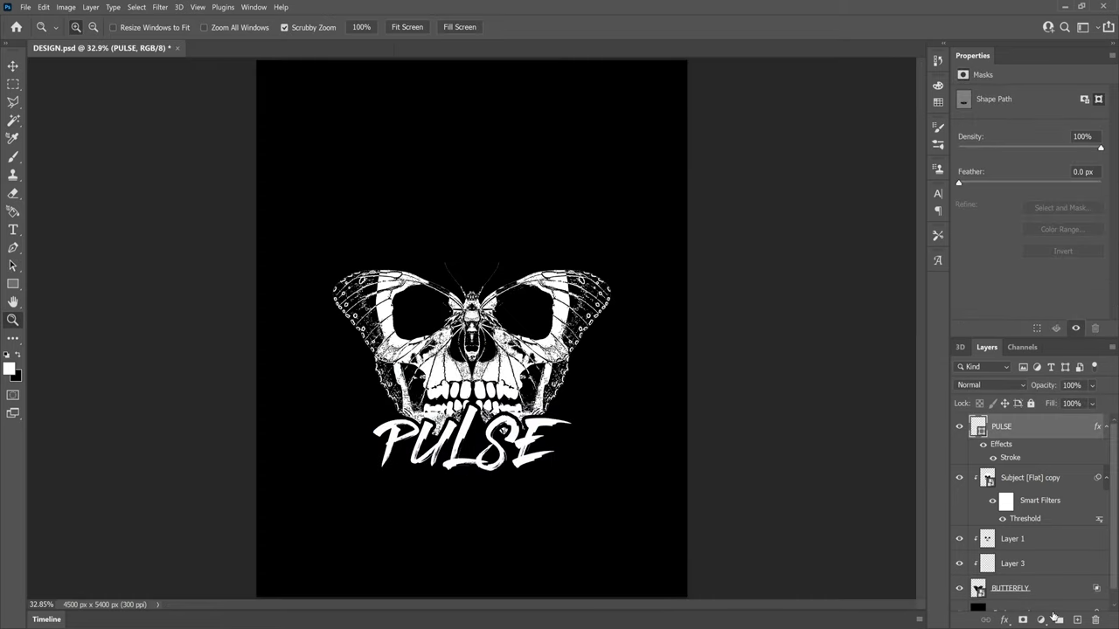
left_click(1077, 619)
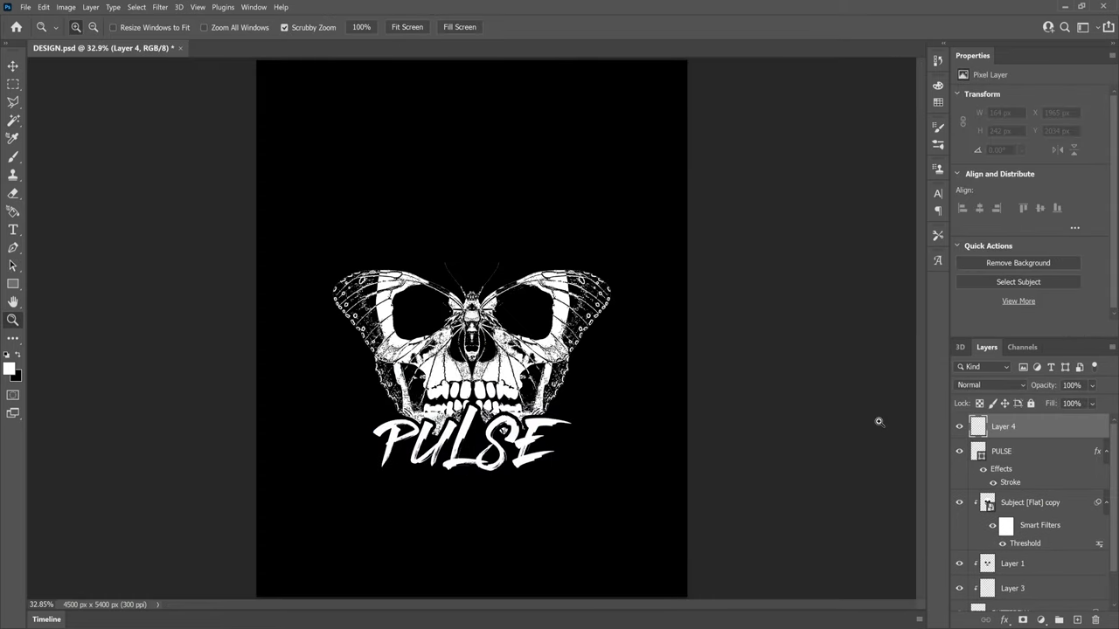
left_click_drag(437, 250, 450, 254)
scroll(528, 342, "down", 2)
left_click(664, 425)
key("b")
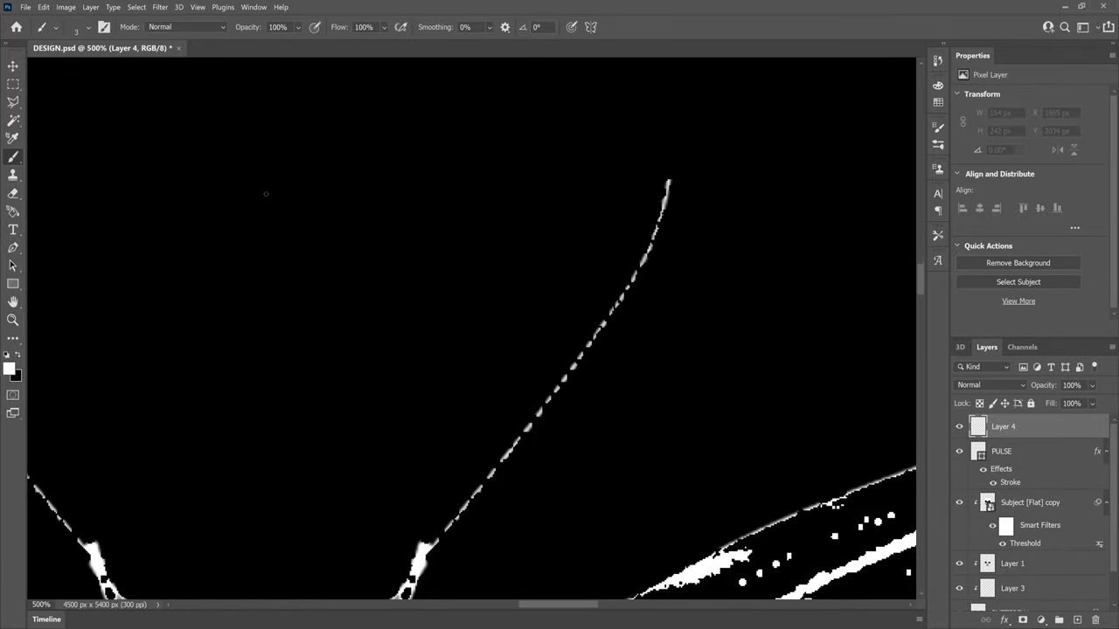
mouse_move(667, 184)
left_mouse_down()
mouse_move(605, 321)
mouse_move(427, 554)
left_mouse_up()
left_click_drag(532, 611, 492, 611)
mouse_move(310, 181)
left_mouse_down()
mouse_move(355, 297)
mouse_move(514, 505)
left_mouse_up()
Step: Paste the merged design into the T-shirt mockup's smart object, fit it, then save and close
key("ctrl+0")
key("v")
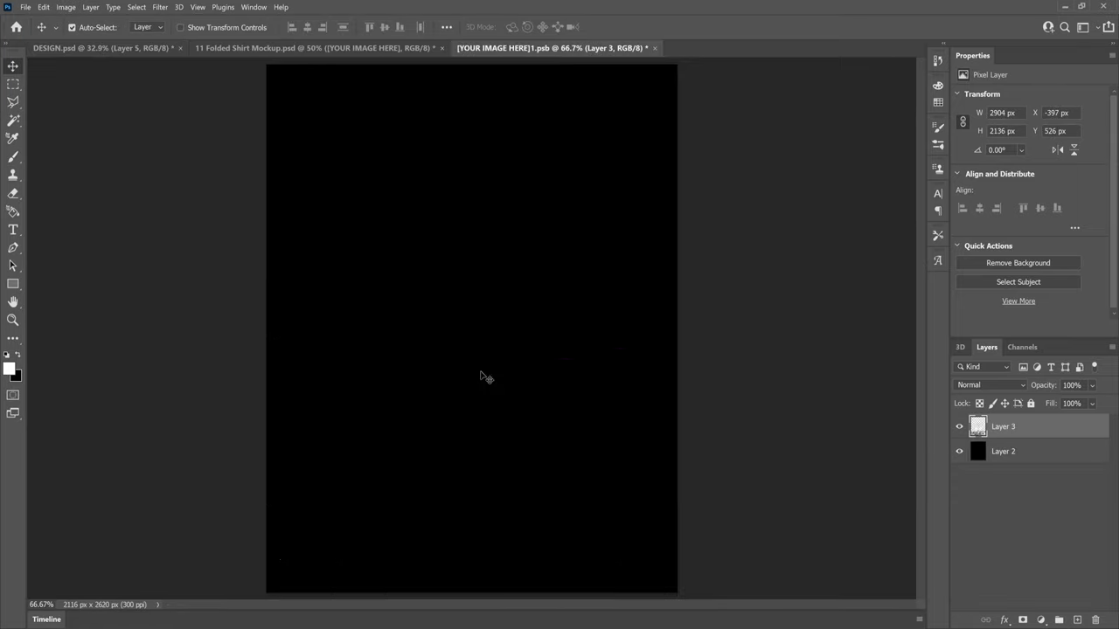
key("ctrl+v")
key("ctrl+t")
left_click_drag(751, 385, 675, 385)
left_click_drag(472, 438, 474, 424)
key("Return")
key("ctrl+s")
key("ctrl+w")
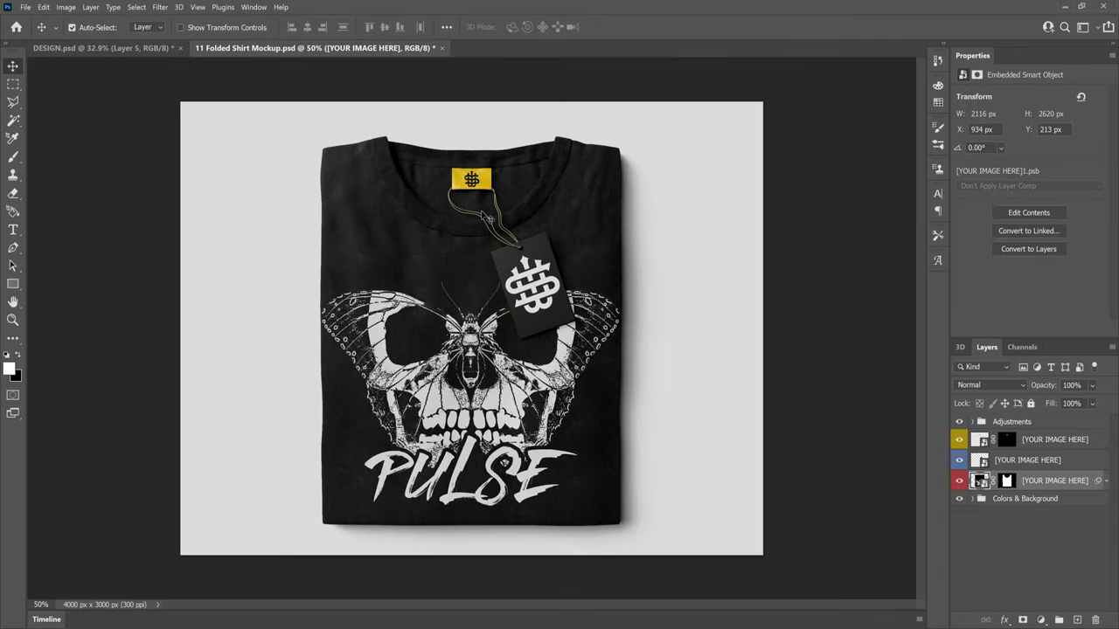